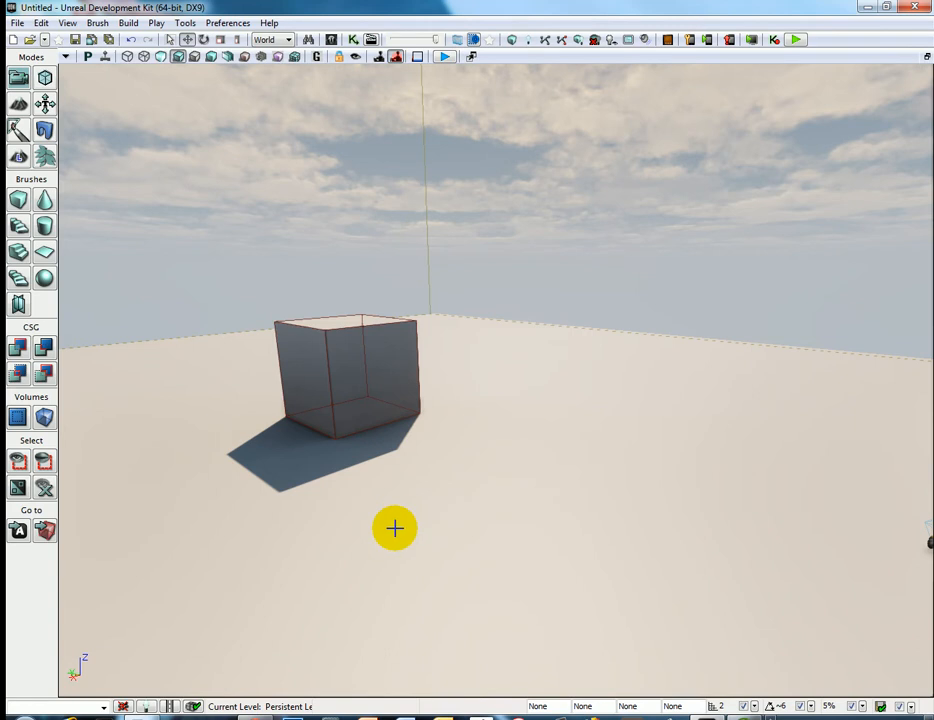
{"action": "left_click_drag", "start_coordinate": [399, 528], "coordinate": [420, 530]}
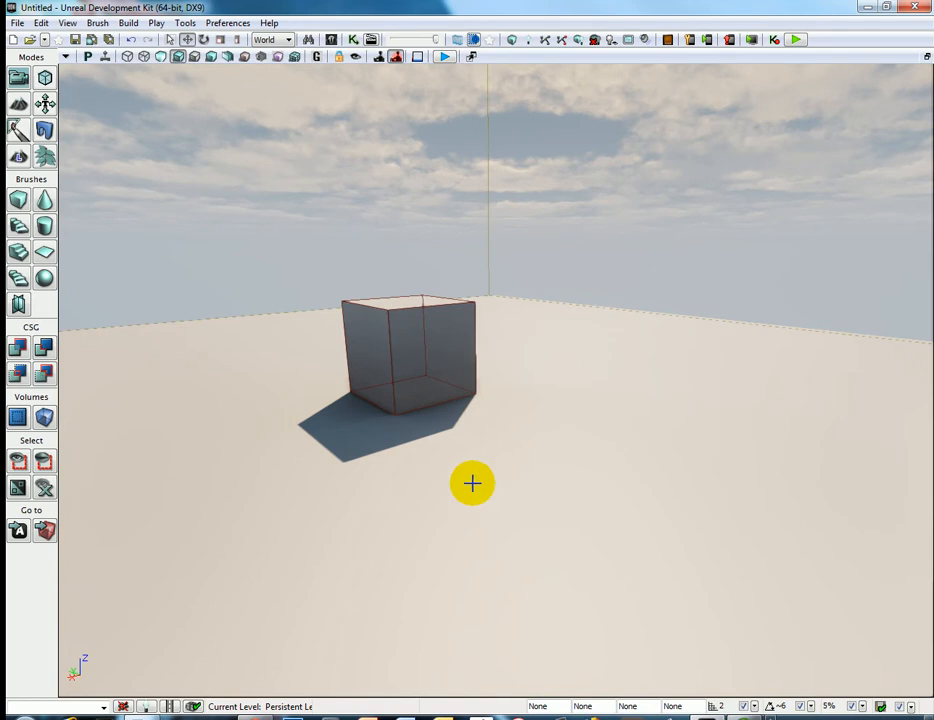
{"action": "left_click", "coordinate": [355, 42]}
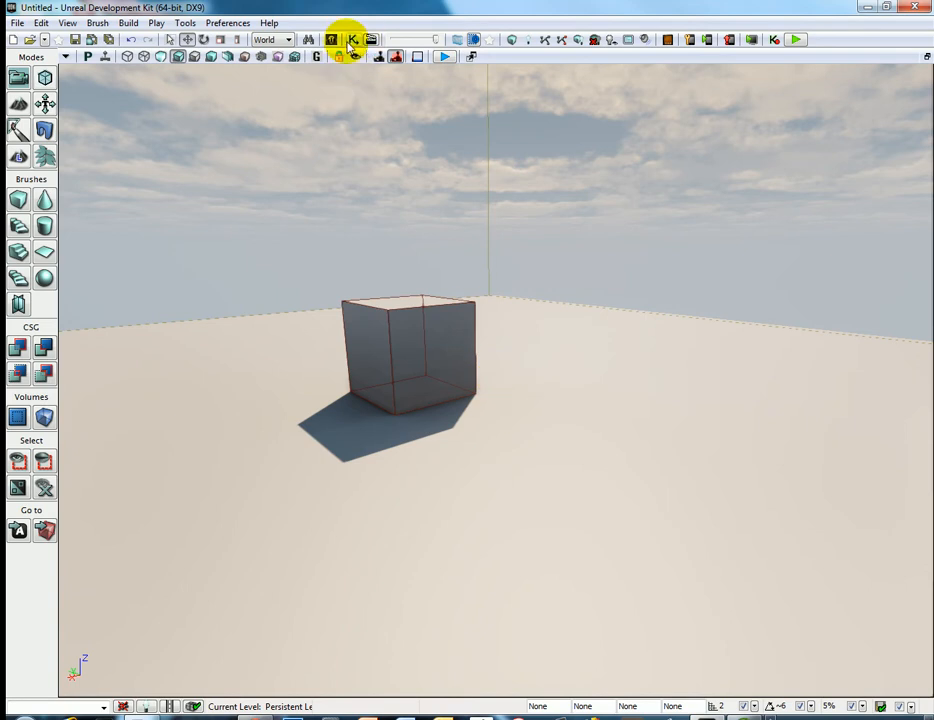
{"action": "mouse_move", "coordinate": [525, 425]}
{"action": "right_mouse_down"}
{"action": "mouse_move", "coordinate": [574, 440]}
{"action": "mouse_move", "coordinate": [546, 442]}
{"action": "mouse_move", "coordinate": [525, 425]}
{"action": "right_mouse_up"}
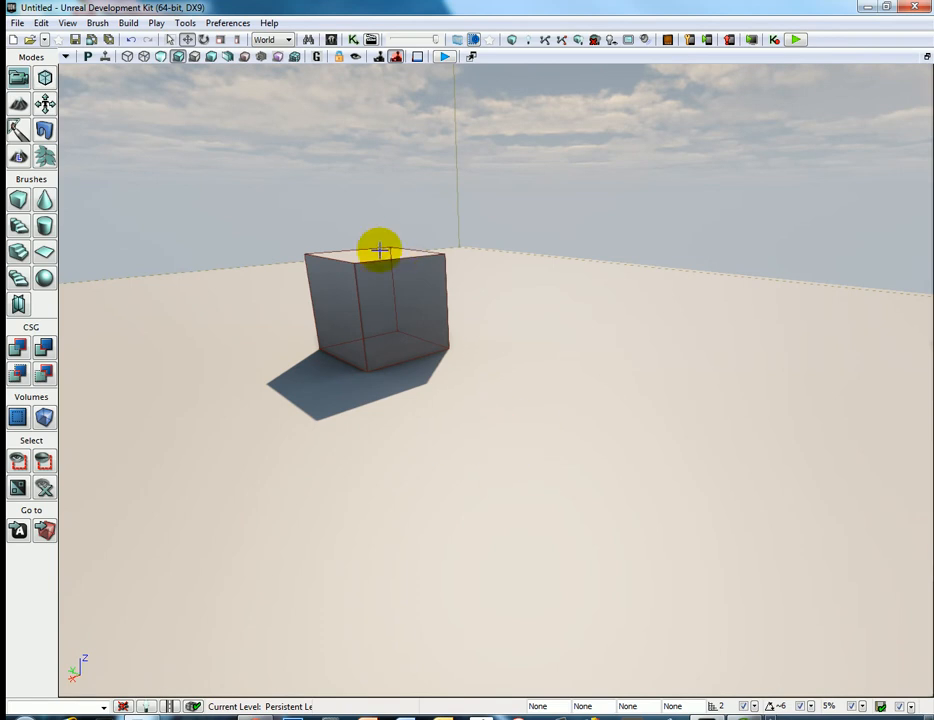
- Open the content browser beside the viewport, filter it to static meshes and search for "door"
{"action": "left_click", "coordinate": [331, 40]}
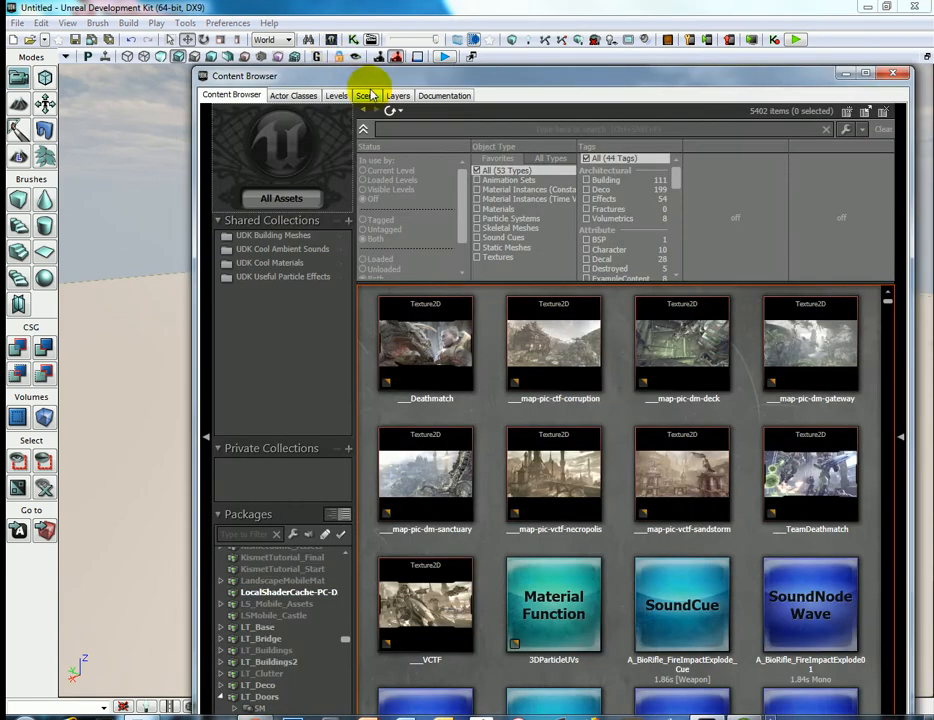
{"action": "left_click_drag", "start_coordinate": [378, 80], "coordinate": [911, 88]}
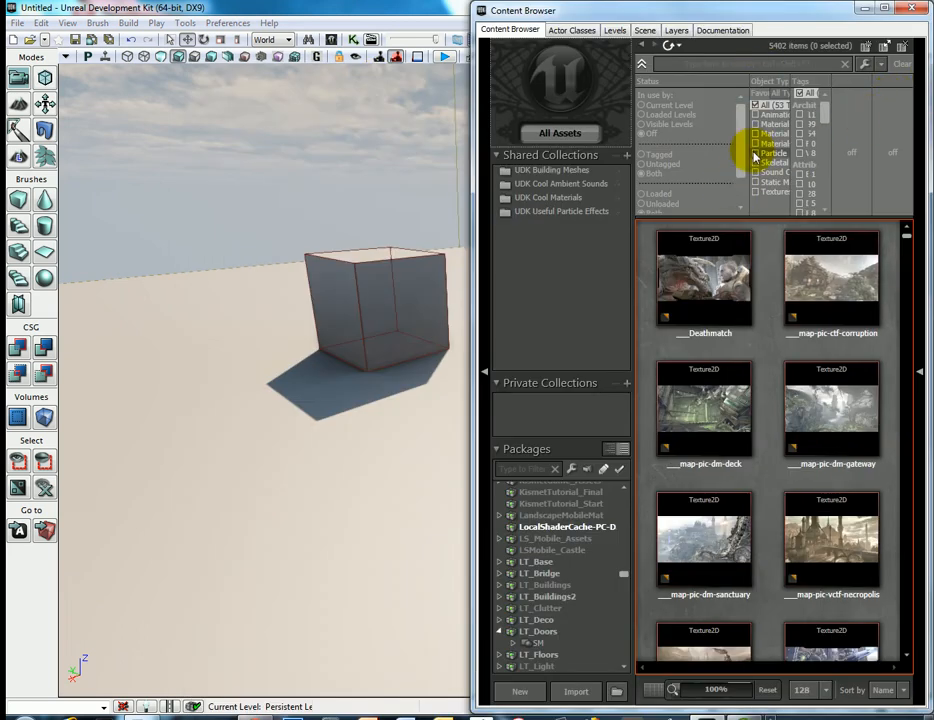
{"action": "left_click", "coordinate": [760, 183]}
{"action": "left_click", "coordinate": [705, 62]}
{"action": "type", "text": "door"}
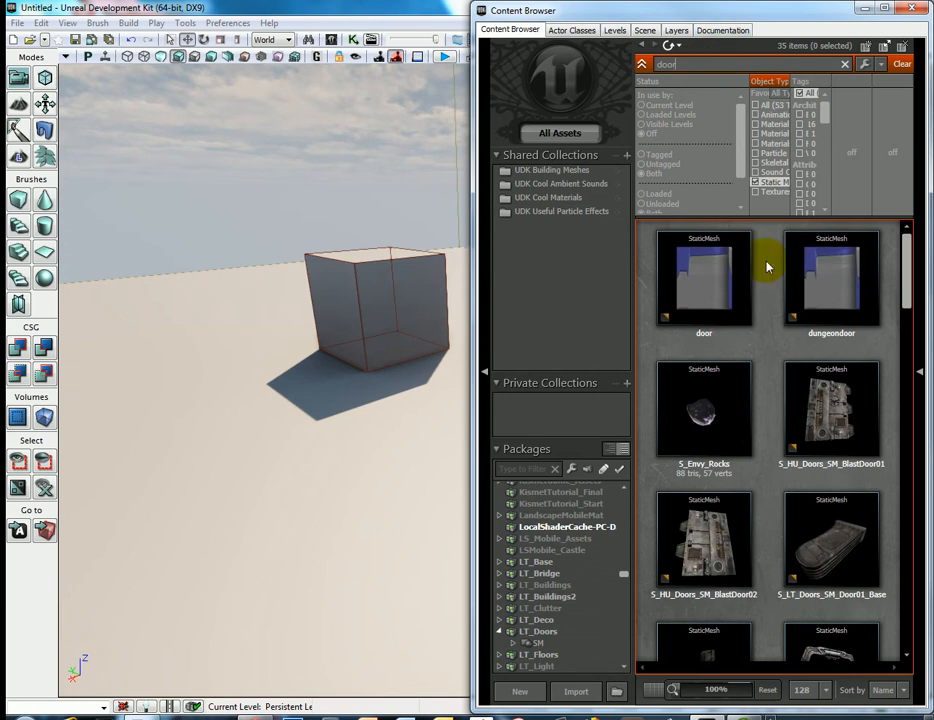
- Place the S_LT_Doors_SM_DoorWay04 static mesh on the floor near the cube
{"action": "scroll", "coordinate": [912, 268], "scroll_direction": "down", "scroll_amount": 3}
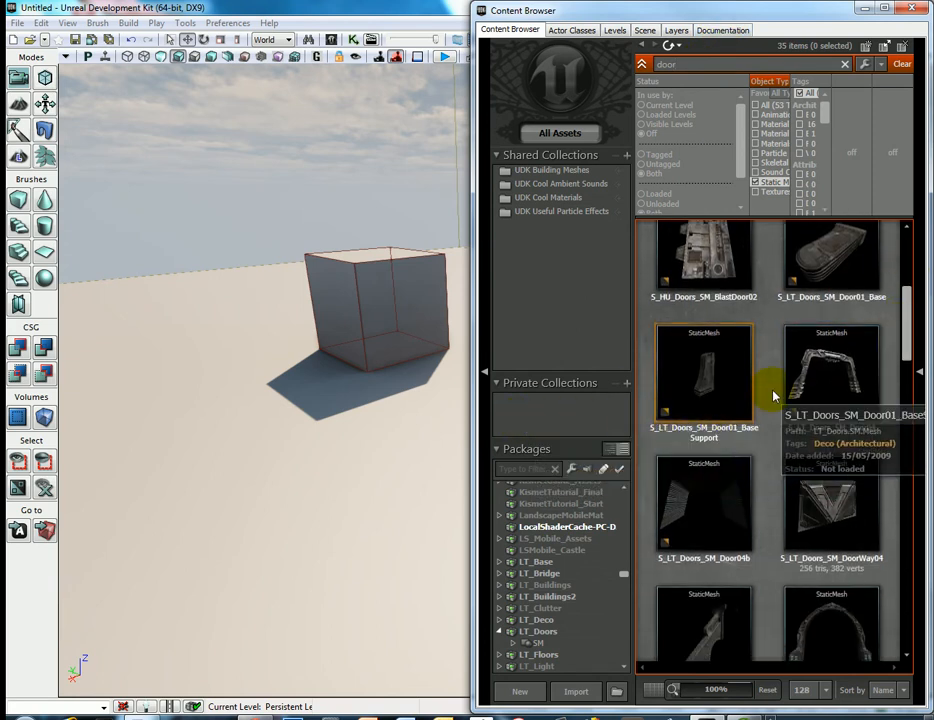
{"action": "mouse_move", "coordinate": [909, 334]}
{"action": "left_mouse_down"}
{"action": "mouse_move", "coordinate": [899, 376]}
{"action": "mouse_move", "coordinate": [911, 361]}
{"action": "mouse_move", "coordinate": [871, 333]}
{"action": "mouse_move", "coordinate": [909, 316]}
{"action": "mouse_move", "coordinate": [907, 348]}
{"action": "left_mouse_up"}
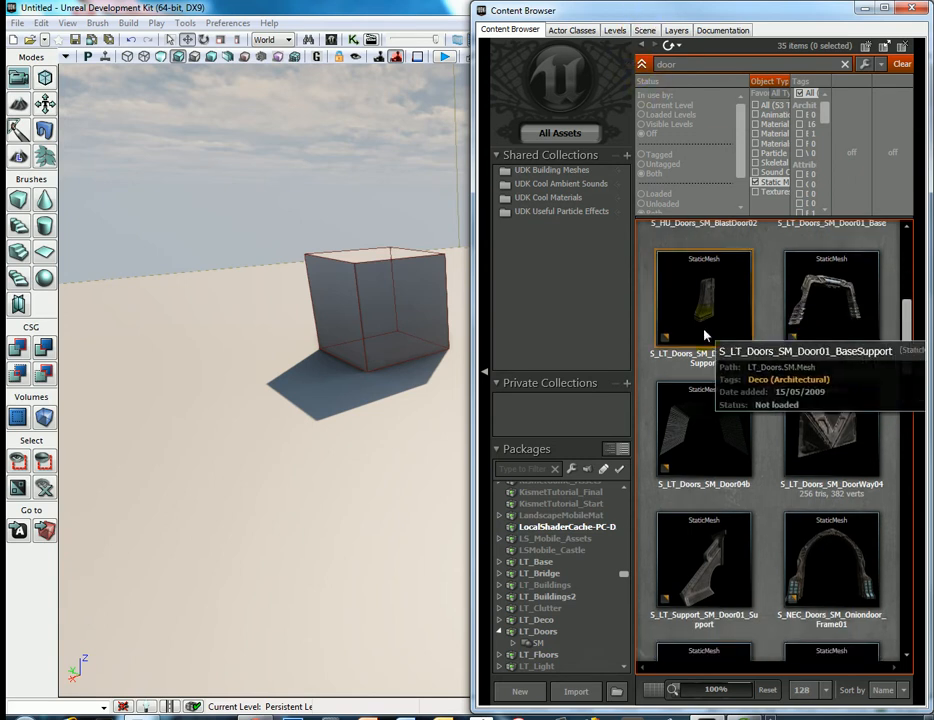
{"action": "left_click_drag", "start_coordinate": [371, 407], "coordinate": [507, 428]}
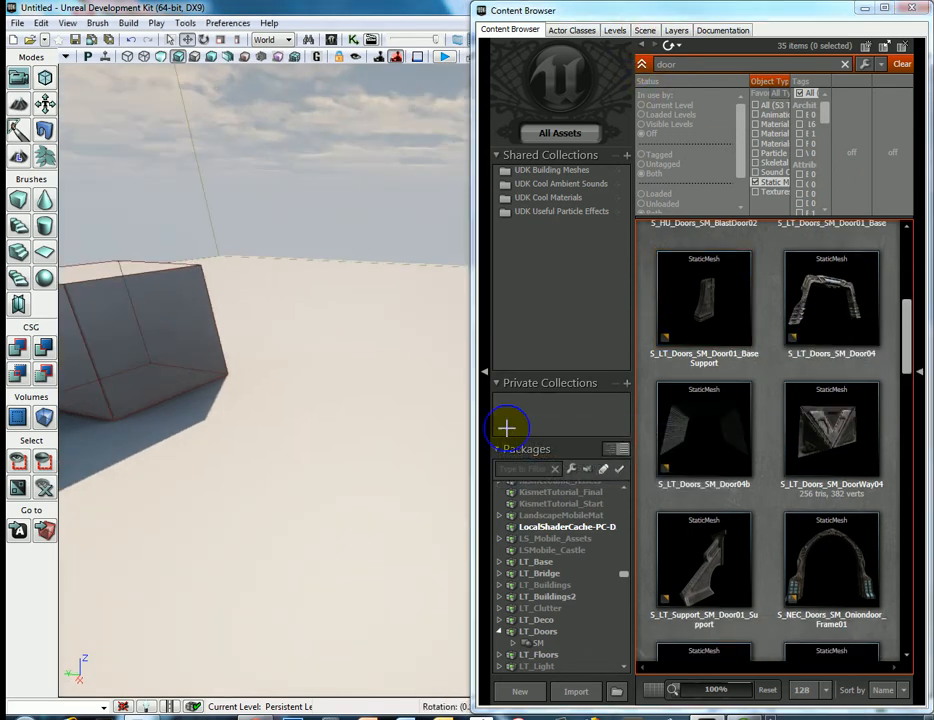
{"action": "left_click", "coordinate": [820, 440]}
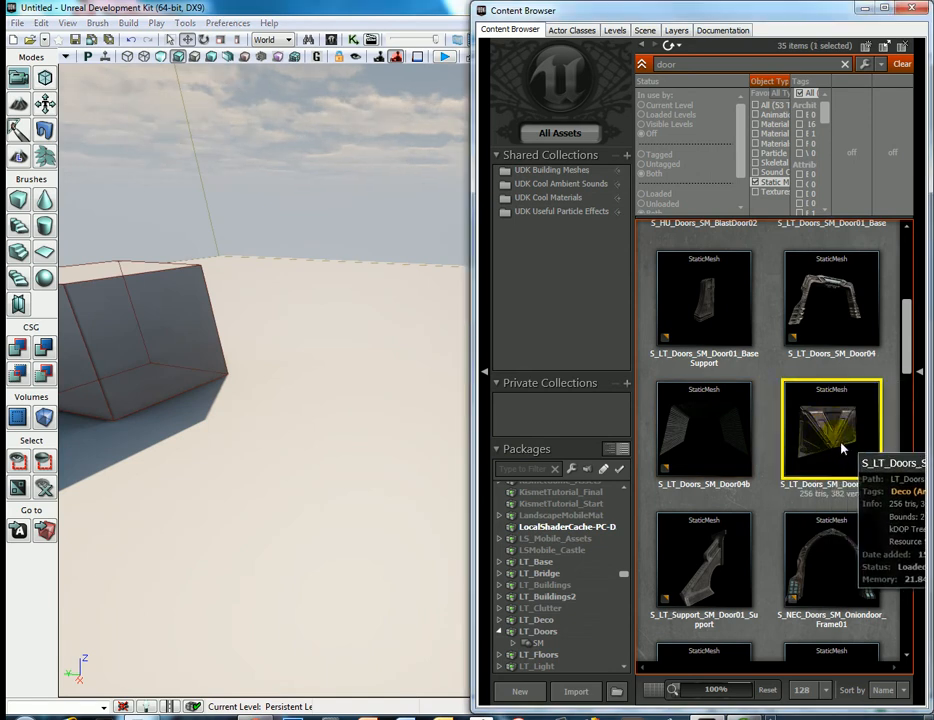
{"action": "left_click_drag", "start_coordinate": [820, 440], "coordinate": [77, 500]}
{"action": "key", "text": "space"}
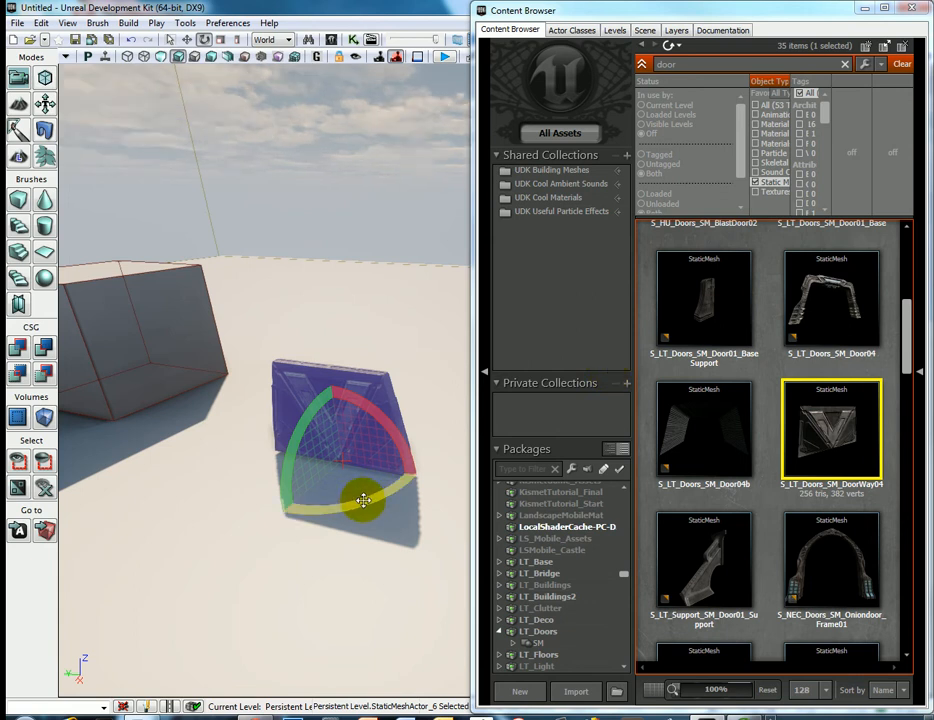
{"action": "right_click_drag", "start_coordinate": [371, 497], "coordinate": [394, 444]}
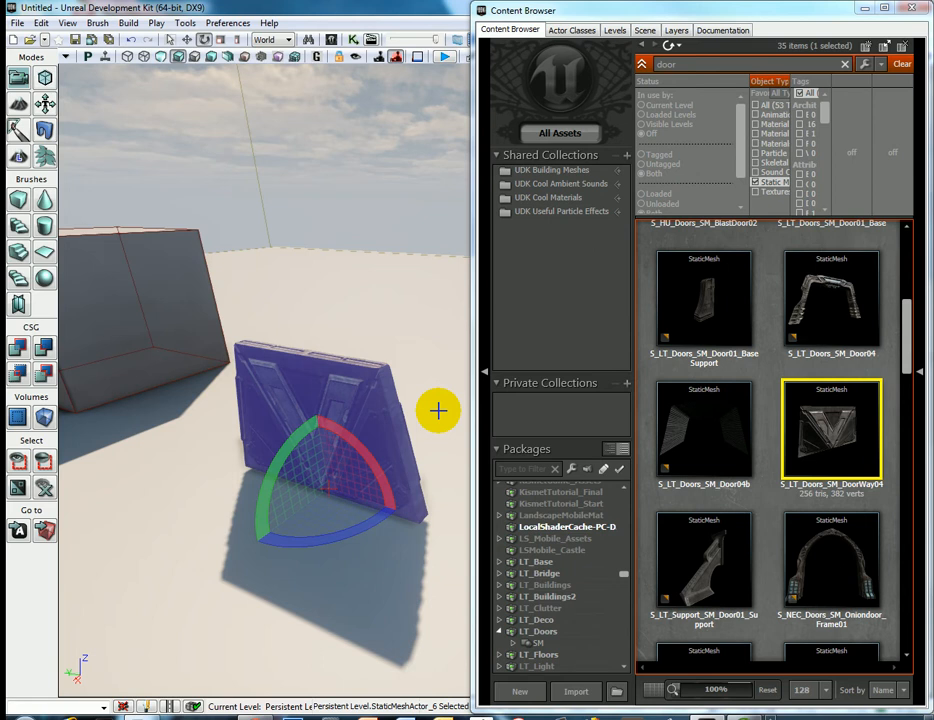
- Clear the static mesh filter and the search text, and minimise the content browser
{"action": "left_click", "coordinate": [763, 371]}
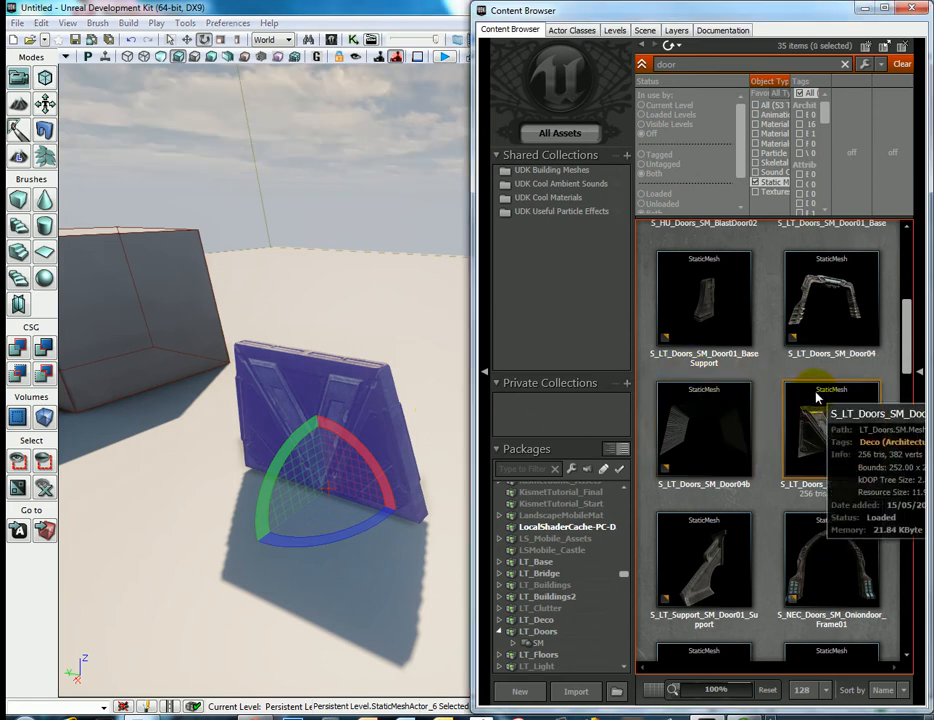
{"action": "left_click", "coordinate": [775, 182]}
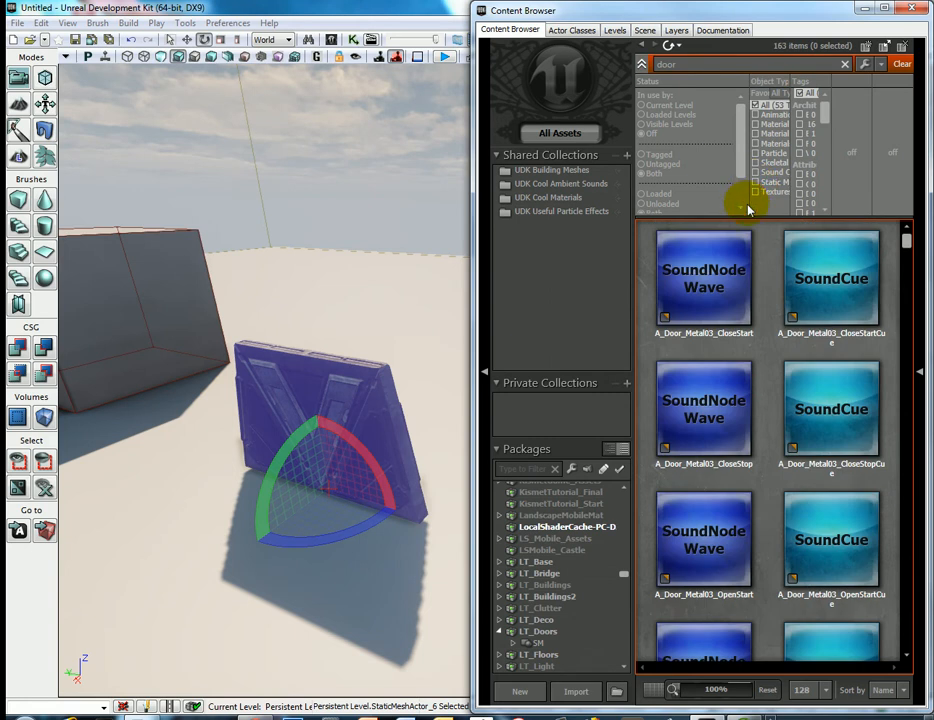
{"action": "left_click", "coordinate": [899, 64]}
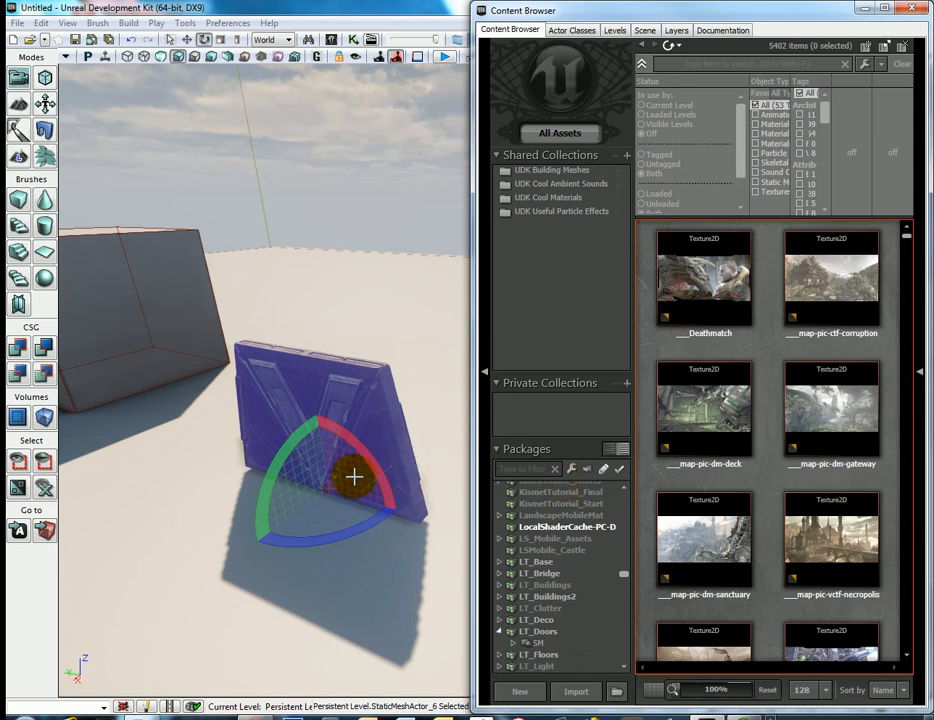
{"action": "left_click_drag", "start_coordinate": [810, 12], "coordinate": [805, 147]}
{"action": "left_click", "coordinate": [866, 140]}
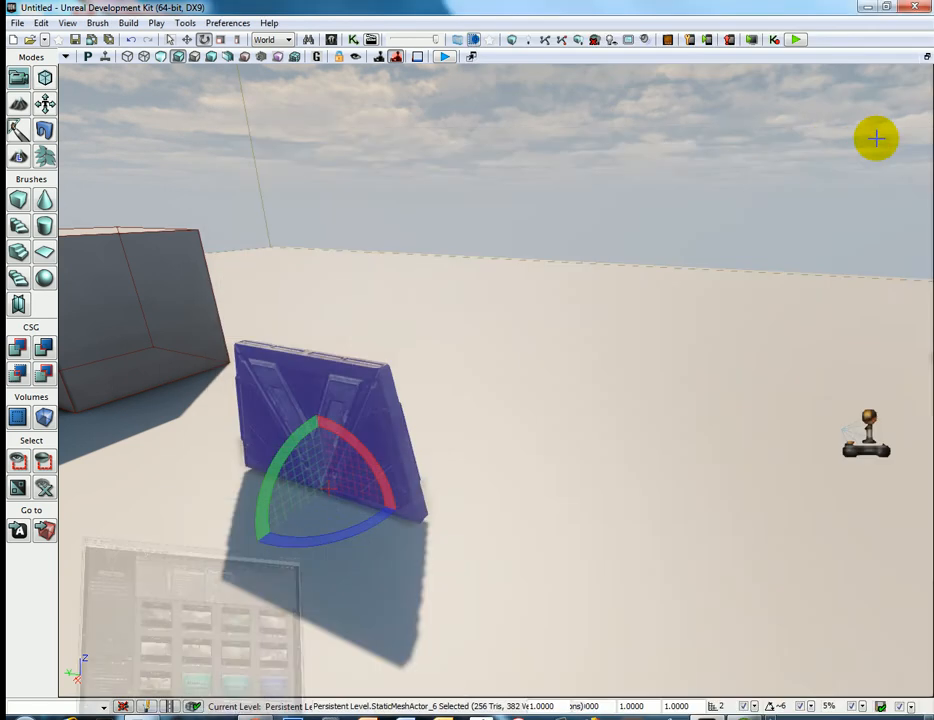
- Switch to the four-viewport layout and frame the door mesh in the front view
{"action": "left_click", "coordinate": [920, 57]}
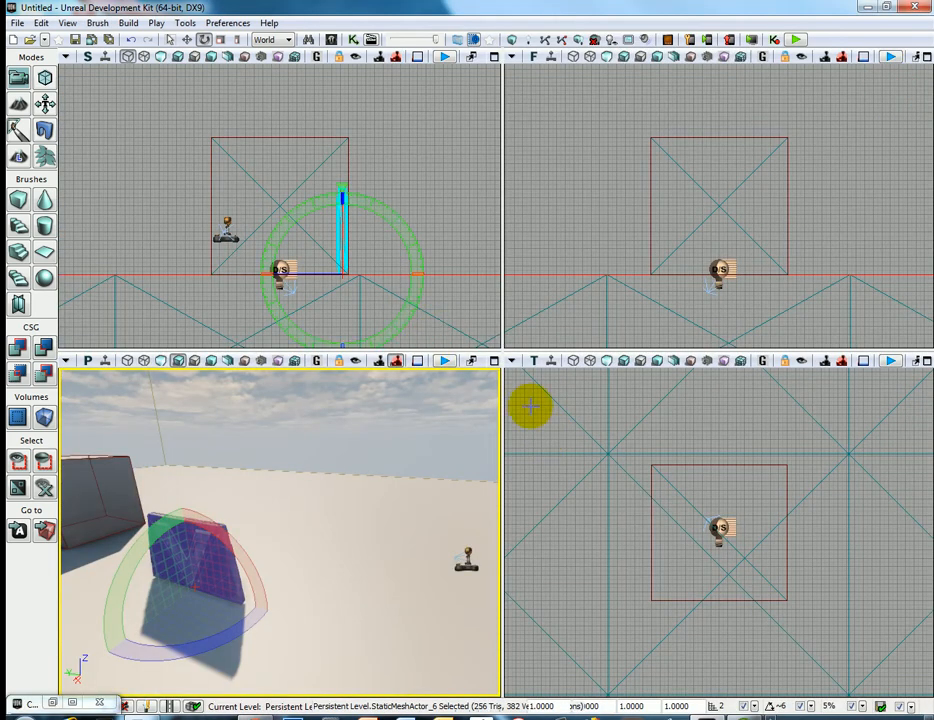
{"action": "right_click_drag", "start_coordinate": [729, 520], "coordinate": [690, 484]}
{"action": "scroll", "coordinate": [685, 487], "scroll_direction": "down", "scroll_amount": 5}
{"action": "right_click_drag", "start_coordinate": [628, 455], "coordinate": [742, 463]}
{"action": "right_click_drag", "start_coordinate": [644, 240], "coordinate": [699, 245]}
{"action": "scroll", "coordinate": [675, 261], "scroll_direction": "up", "scroll_amount": 5}
{"action": "scroll", "coordinate": [651, 285], "scroll_direction": "up", "scroll_amount": 3}
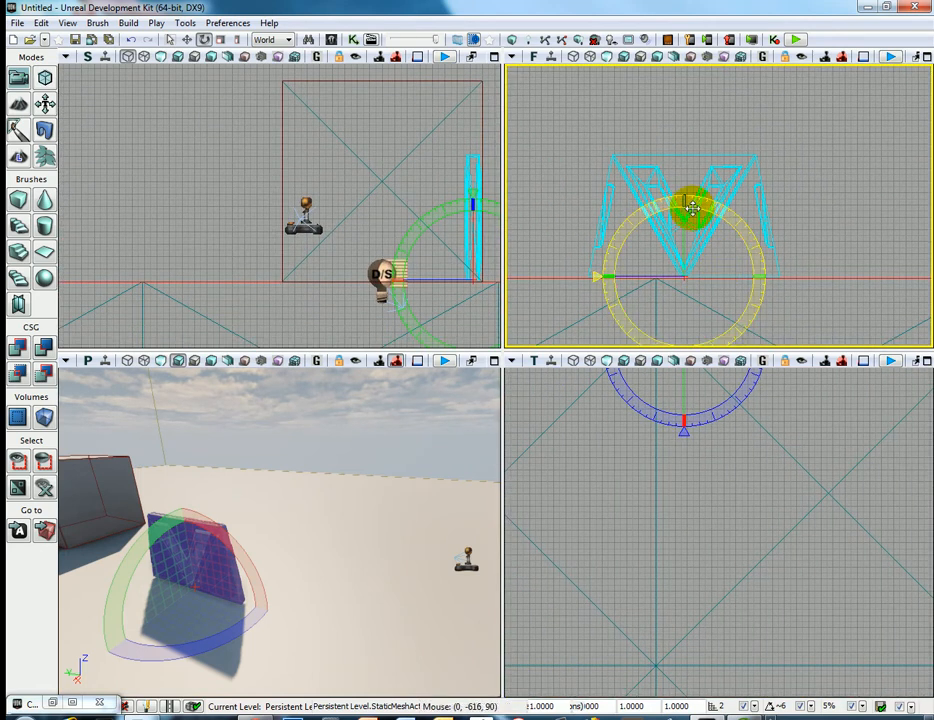
{"action": "left_click_drag", "start_coordinate": [692, 207], "coordinate": [727, 180]}
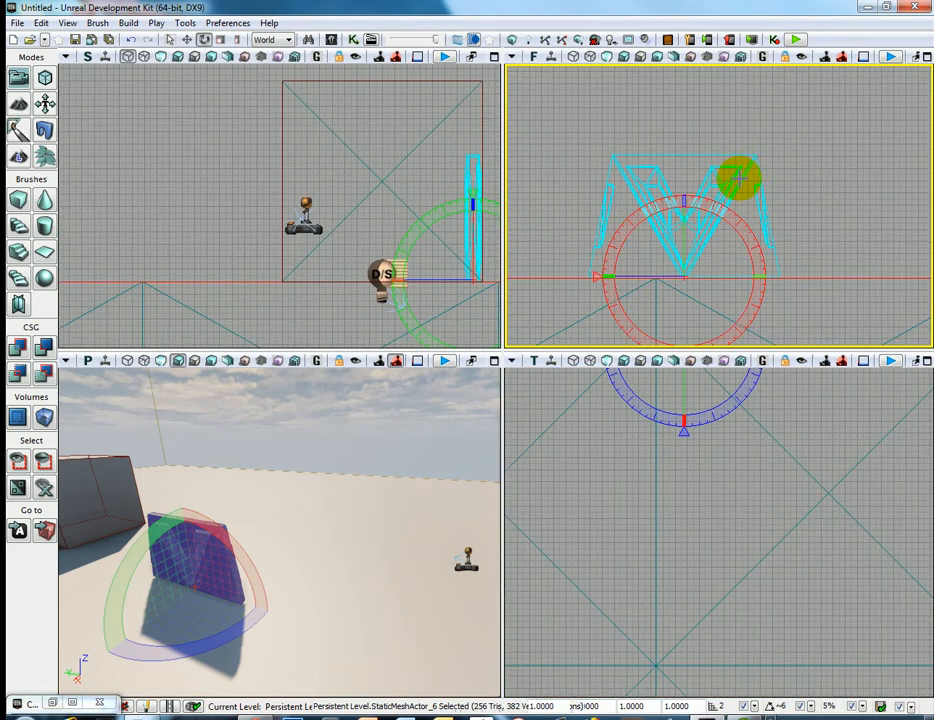
- Locate the placed door's mesh in the restored content browser so that its asset is selected there
{"action": "left_click", "coordinate": [42, 700]}
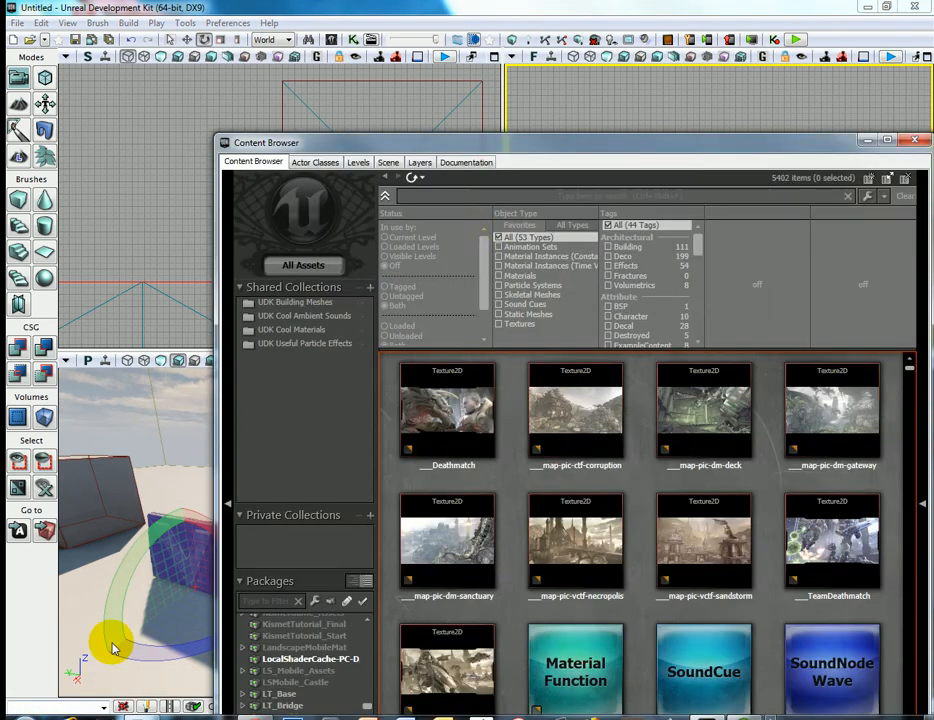
{"action": "left_click_drag", "start_coordinate": [478, 152], "coordinate": [746, 48]}
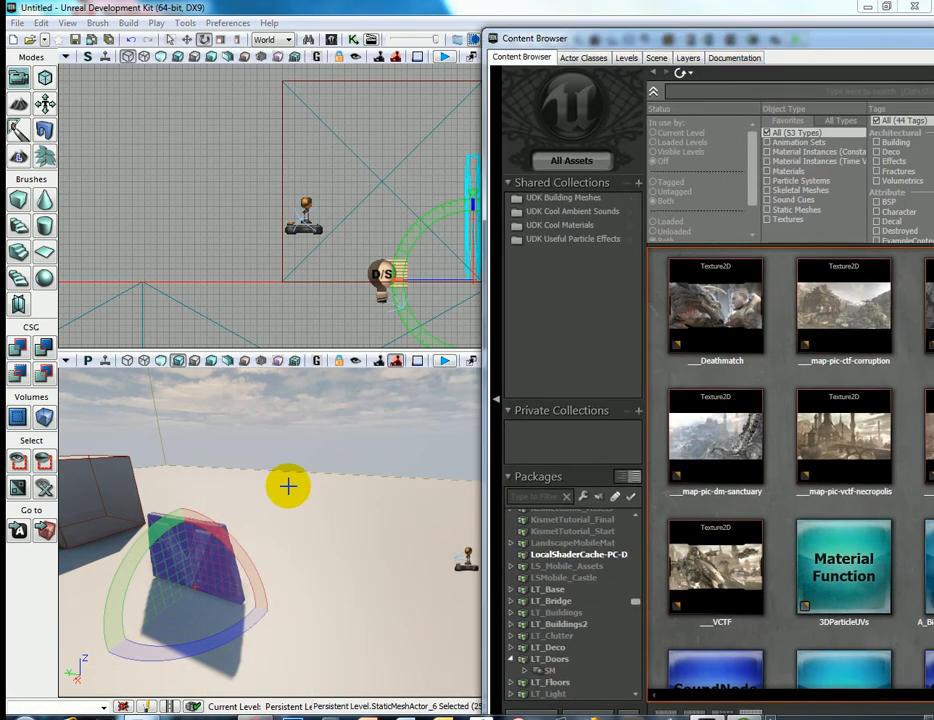
{"action": "right_click", "coordinate": [210, 560]}
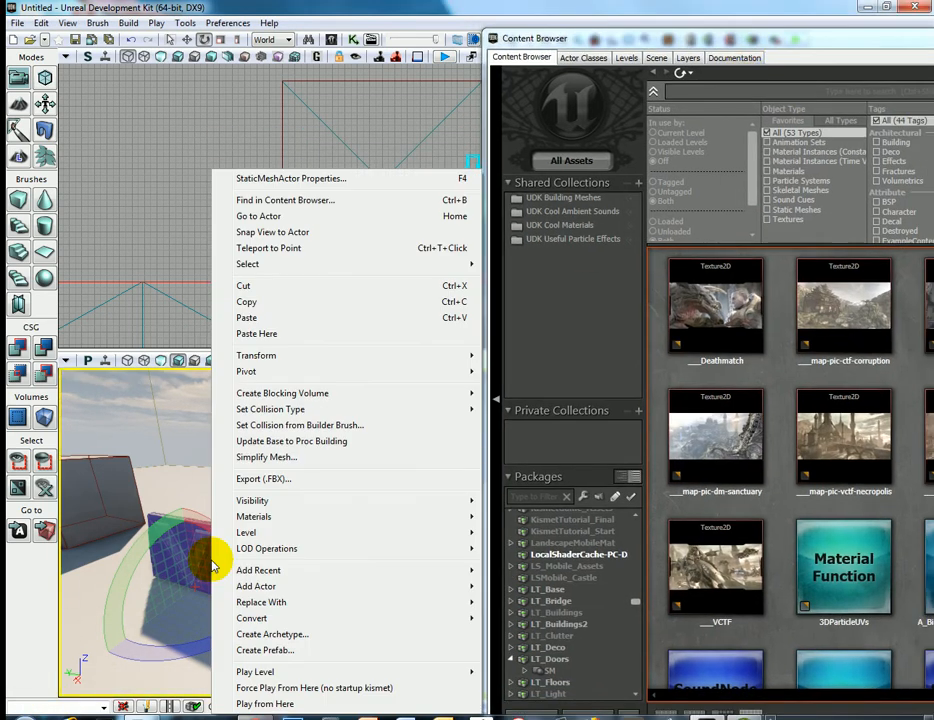
{"action": "left_click", "coordinate": [168, 39]}
{"action": "right_click", "coordinate": [213, 553]}
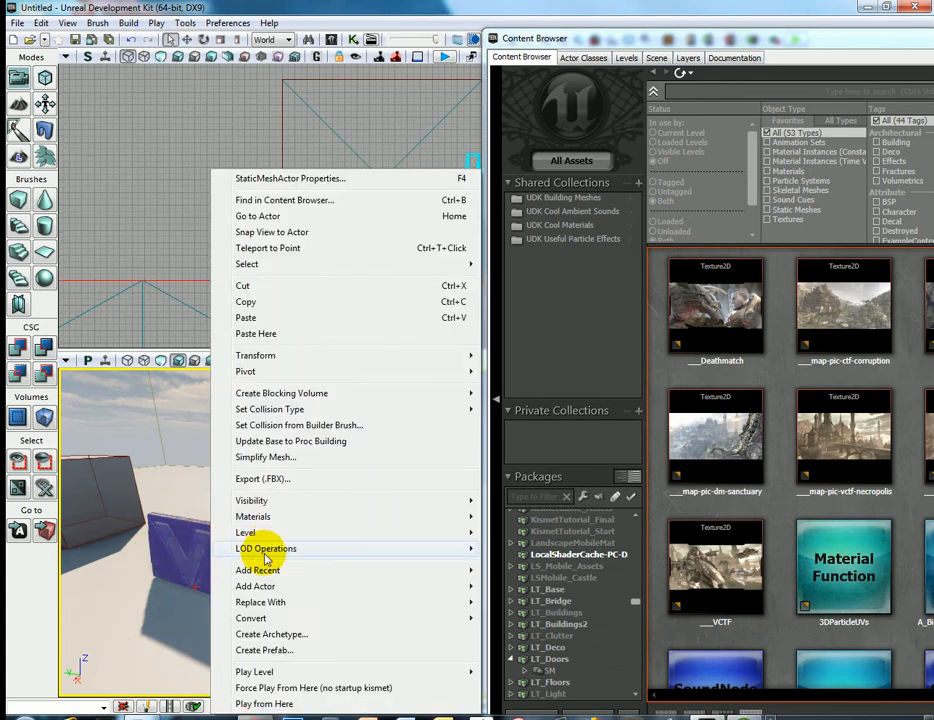
{"action": "mouse_move", "coordinate": [265, 553]}
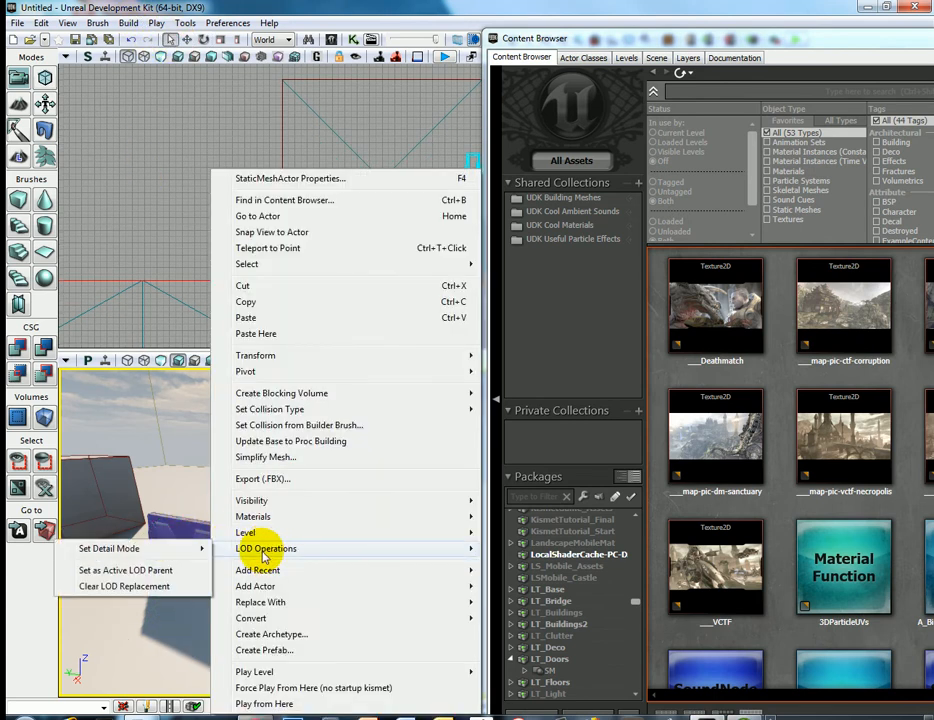
{"action": "left_click", "coordinate": [287, 201]}
{"action": "left_click_drag", "start_coordinate": [678, 45], "coordinate": [422, 37]}
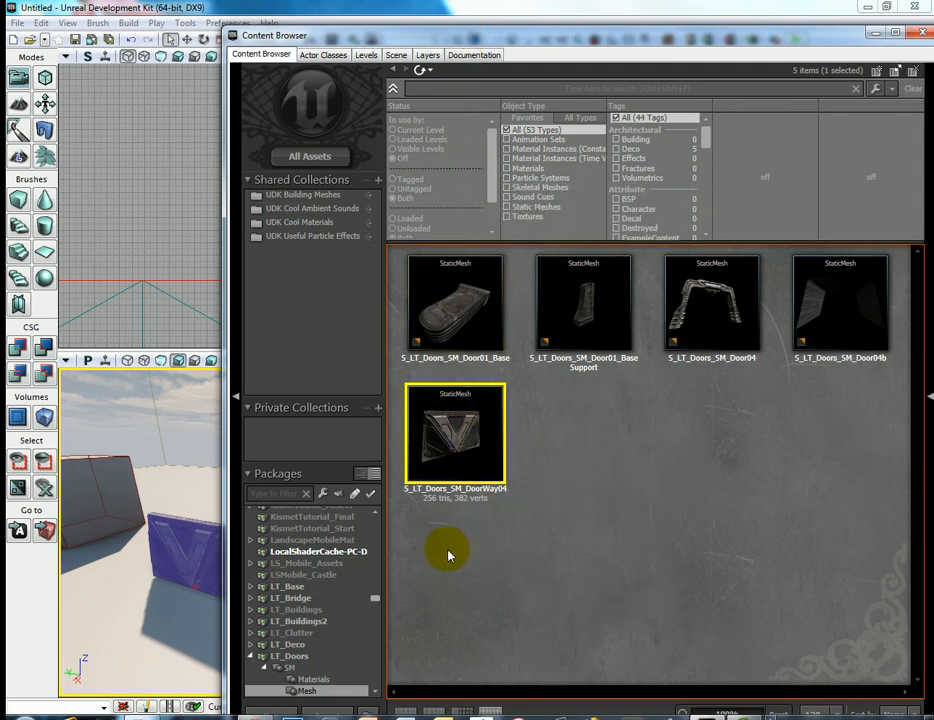
{"action": "left_click_drag", "start_coordinate": [490, 50], "coordinate": [930, 45]}
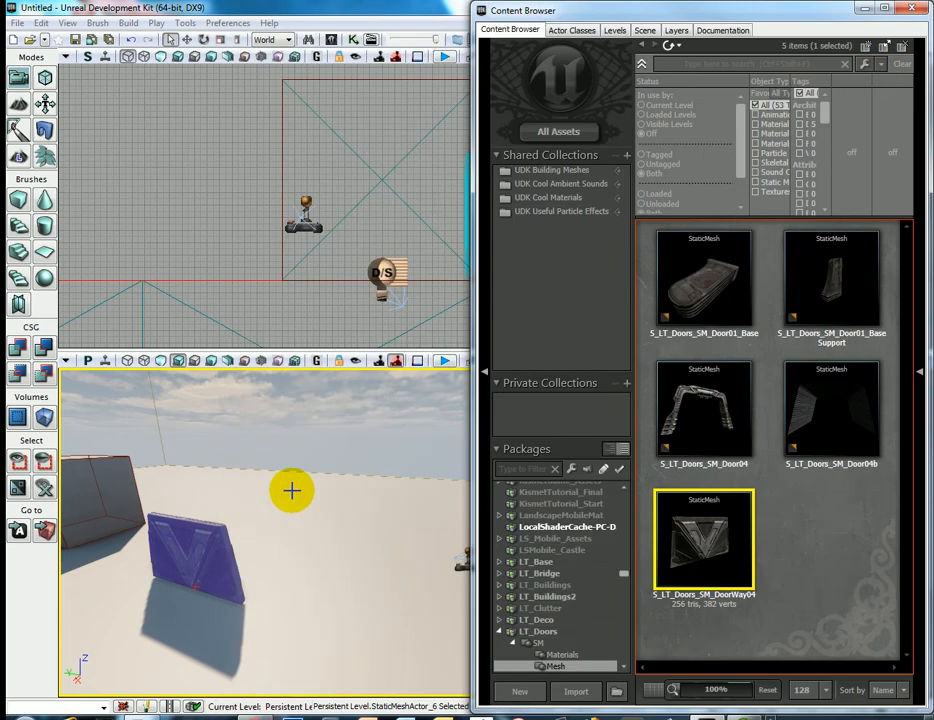
- Replace the placed door with an InterpActor of S_LT_Doors_SM_DoorWay04 and minimise the content browser
{"action": "right_click", "coordinate": [220, 552]}
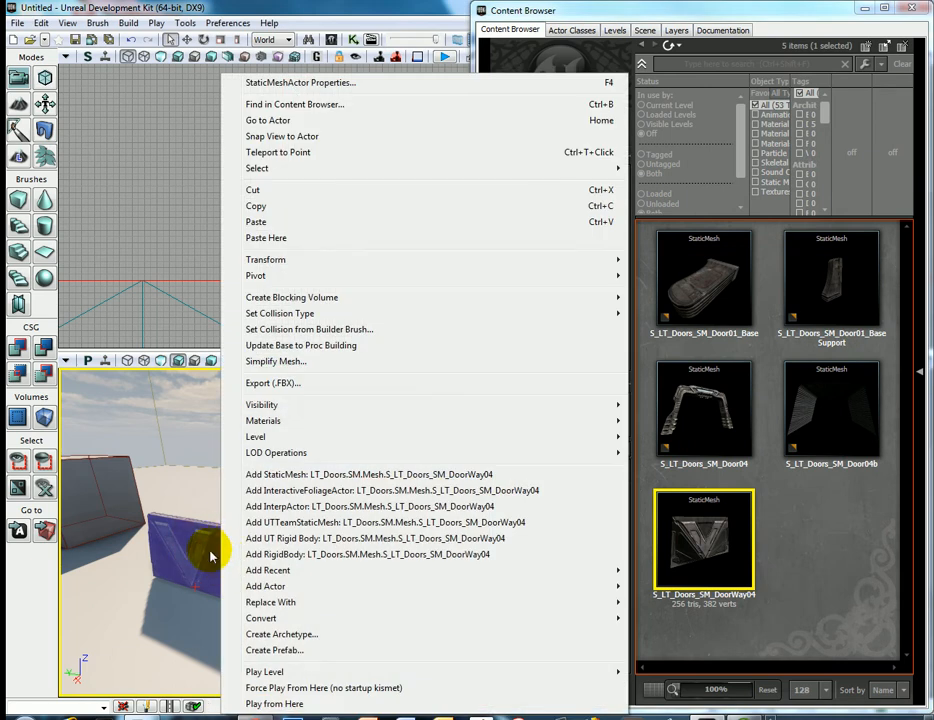
{"action": "mouse_move", "coordinate": [297, 604]}
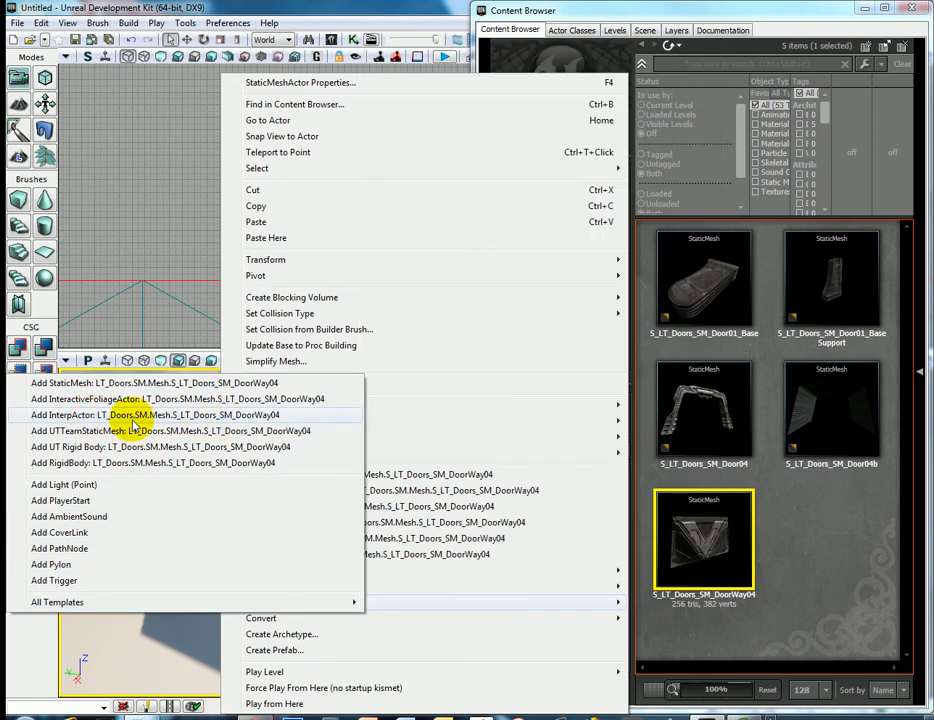
{"action": "left_click", "coordinate": [80, 418]}
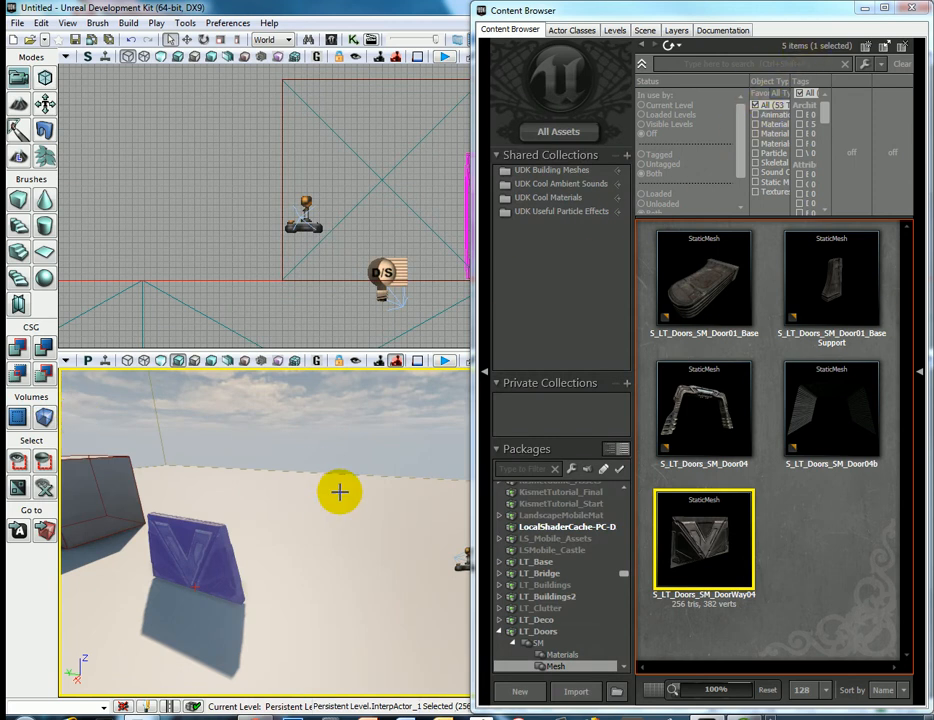
{"action": "left_click", "coordinate": [862, 8]}
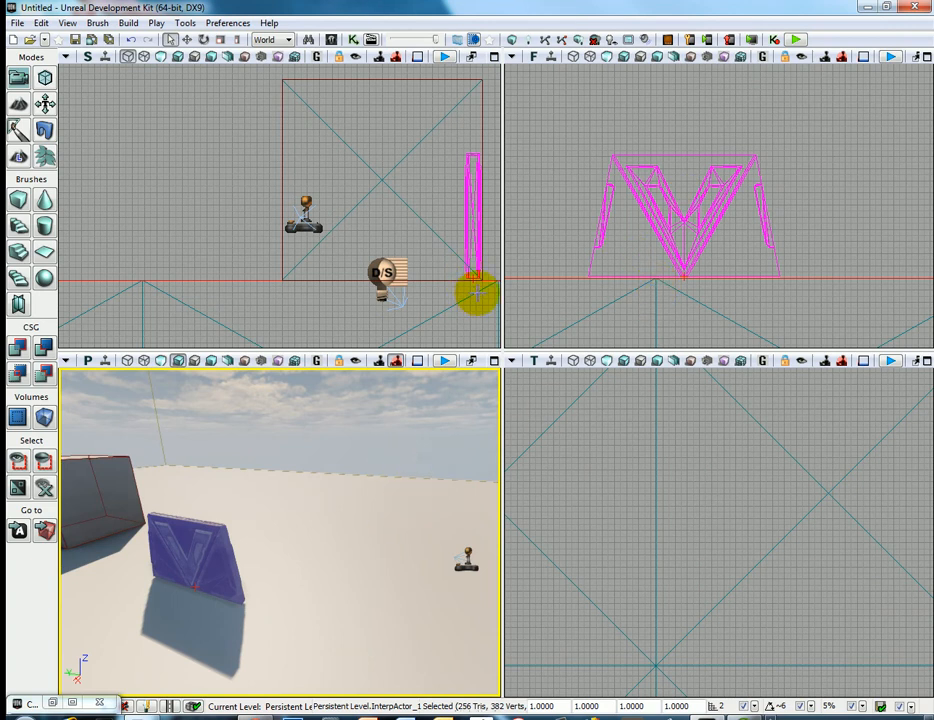
- Select the static cube and the door in turn to compare their wireframe colours in the orthographic views
{"action": "left_click", "coordinate": [382, 180]}
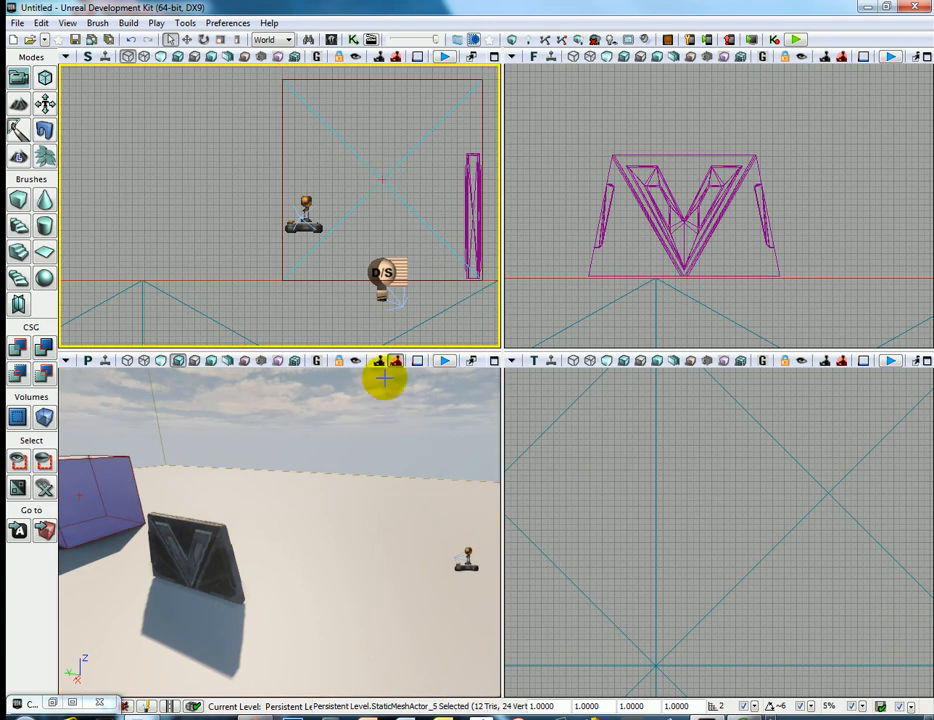
{"action": "left_click", "coordinate": [652, 235]}
{"action": "left_click_drag", "start_coordinate": [375, 538], "coordinate": [407, 544]}
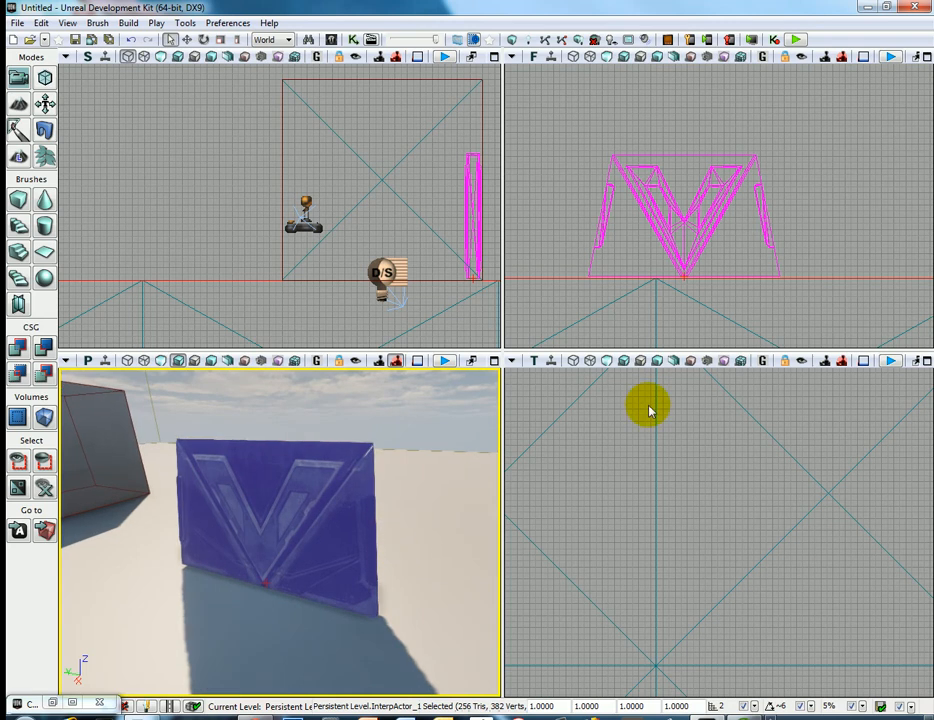
- Add a Trigger actor on the ground directly in front of the door
{"action": "left_click_drag", "start_coordinate": [457, 473], "coordinate": [434, 459]}
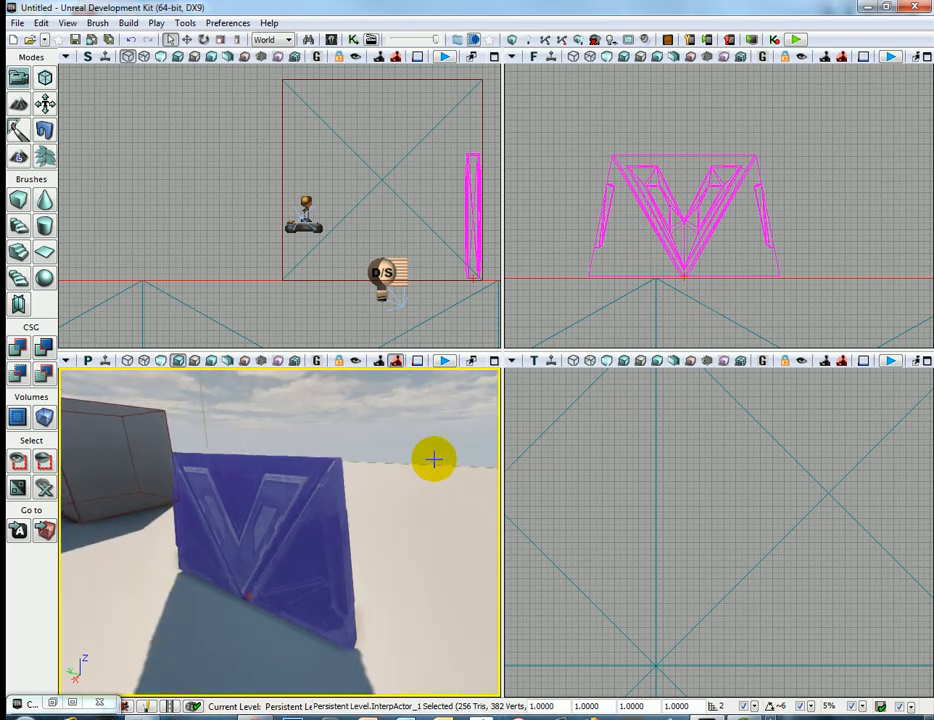
{"action": "left_click_drag", "start_coordinate": [246, 588], "coordinate": [296, 557]}
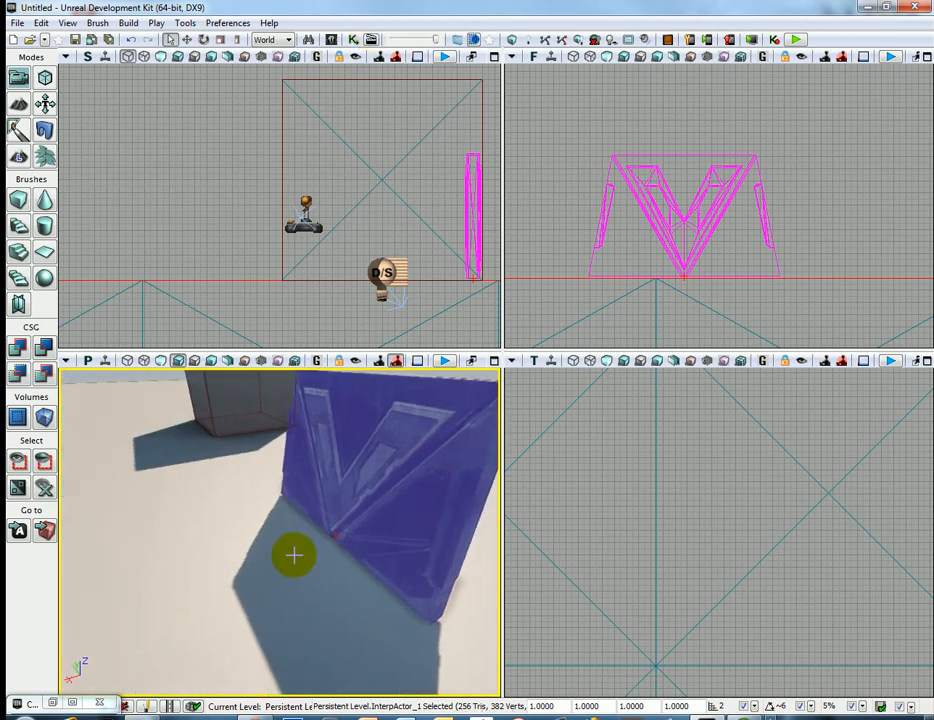
{"action": "right_click", "coordinate": [237, 566]}
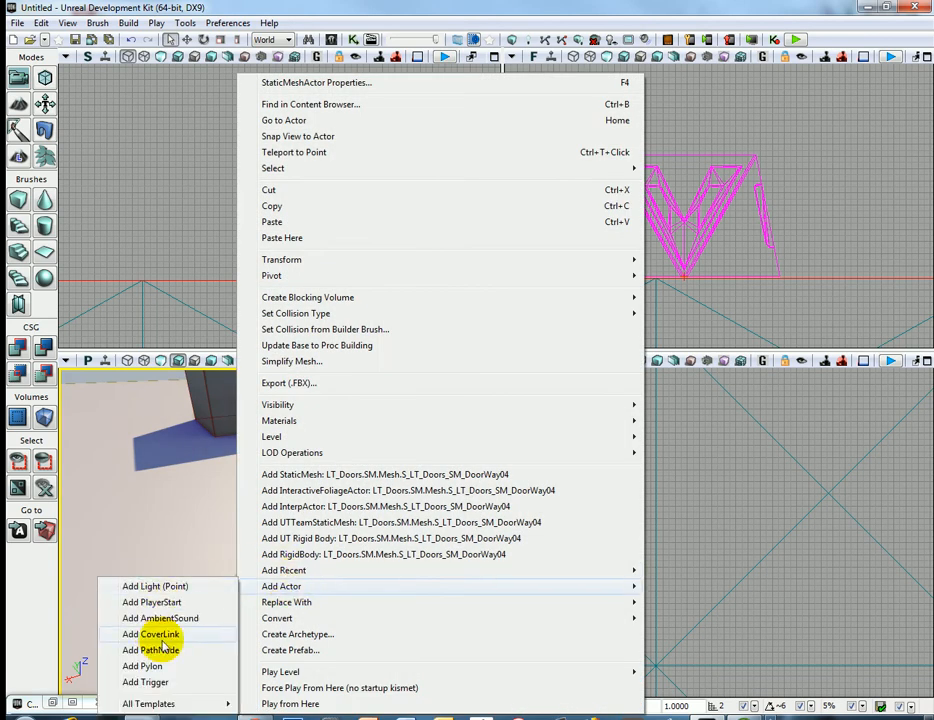
{"action": "left_click", "coordinate": [177, 682]}
{"action": "left_click_drag", "start_coordinate": [177, 682], "coordinate": [242, 591]}
- Set the Collision Radius of the trigger's Cylinder Component to about 77.2 and close the trigger's properties
{"action": "double_click", "coordinate": [241, 591]}
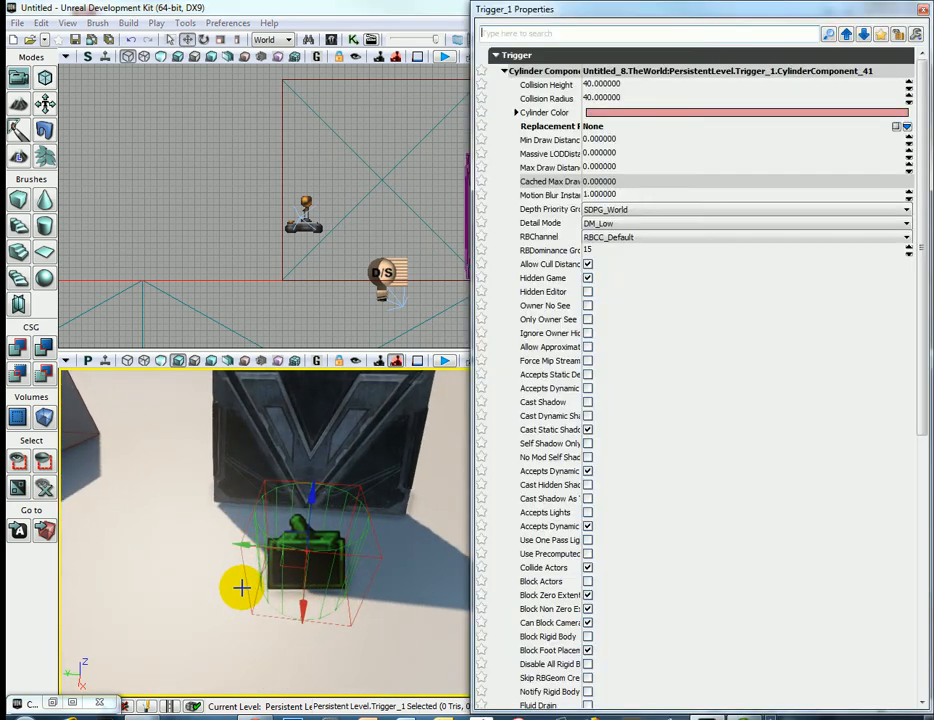
{"action": "left_click", "coordinate": [504, 72]}
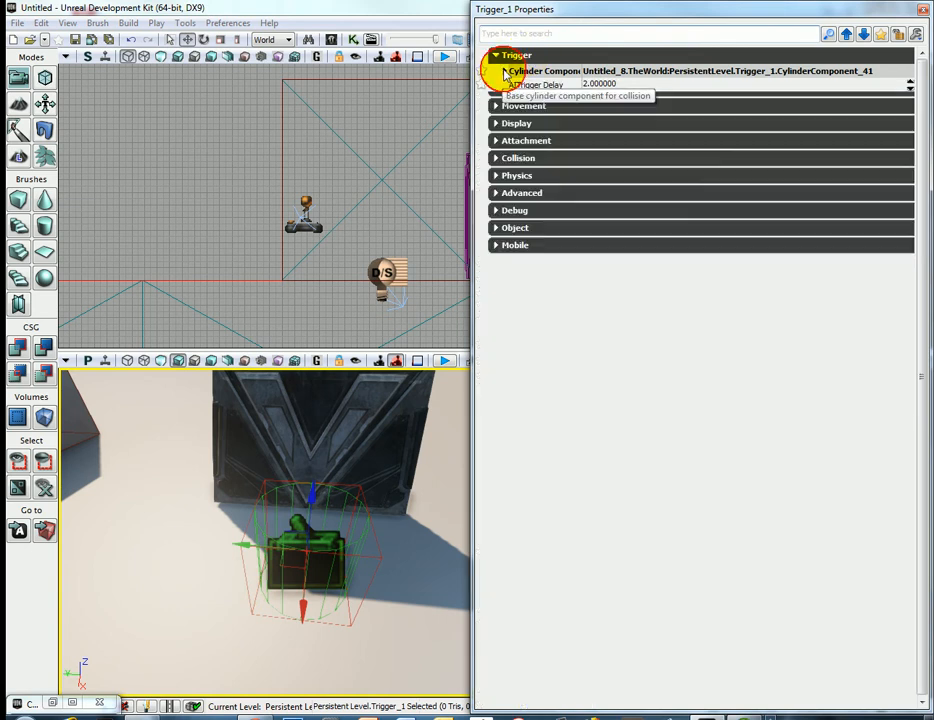
{"action": "left_click", "coordinate": [498, 57]}
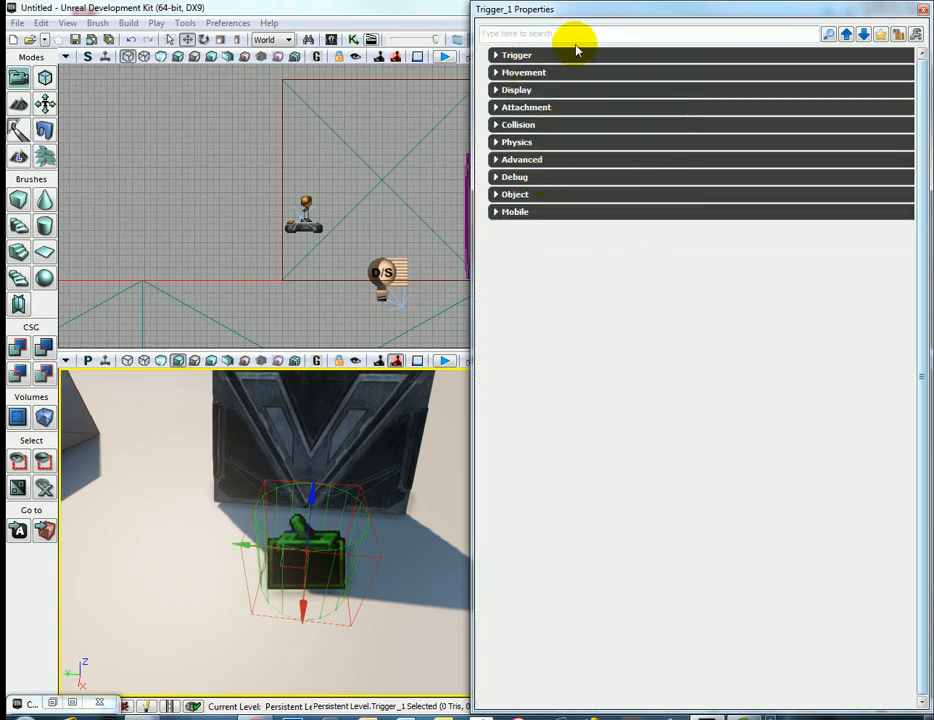
{"action": "left_click", "coordinate": [518, 57]}
{"action": "left_click_drag", "start_coordinate": [581, 72], "coordinate": [614, 72]}
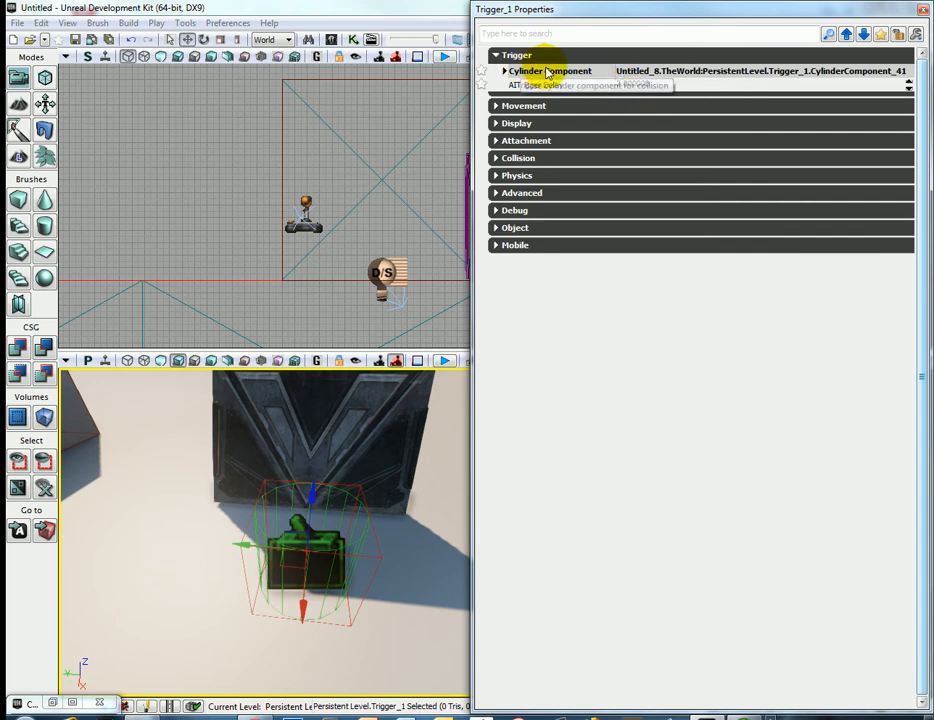
{"action": "left_click", "coordinate": [504, 71]}
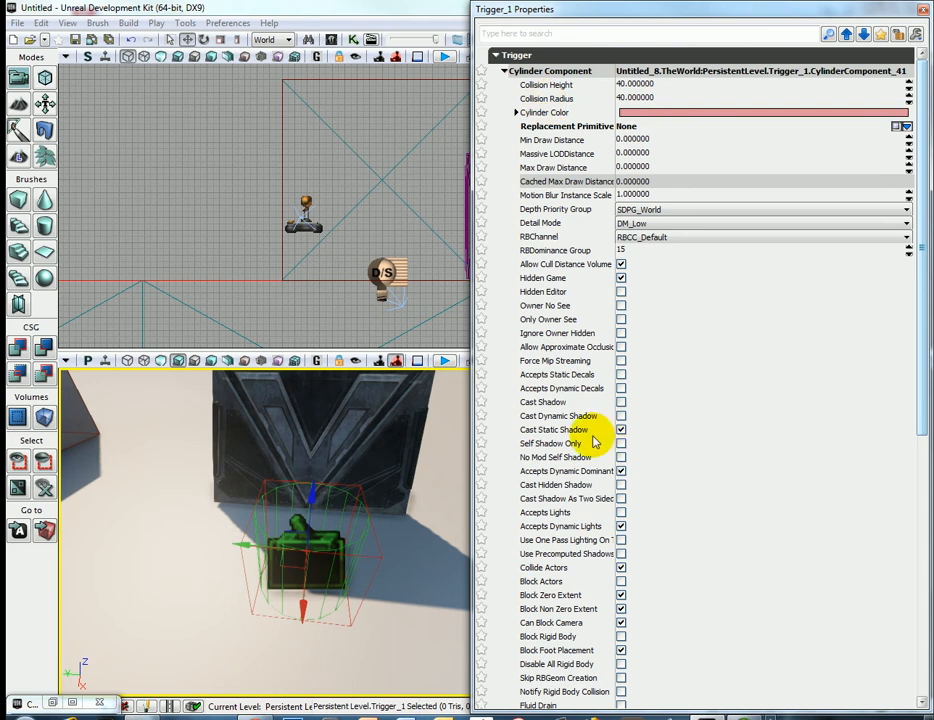
{"action": "left_click_drag", "start_coordinate": [908, 97], "coordinate": [906, 93]}
{"action": "left_click_drag", "start_coordinate": [908, 92], "coordinate": [909, 92]}
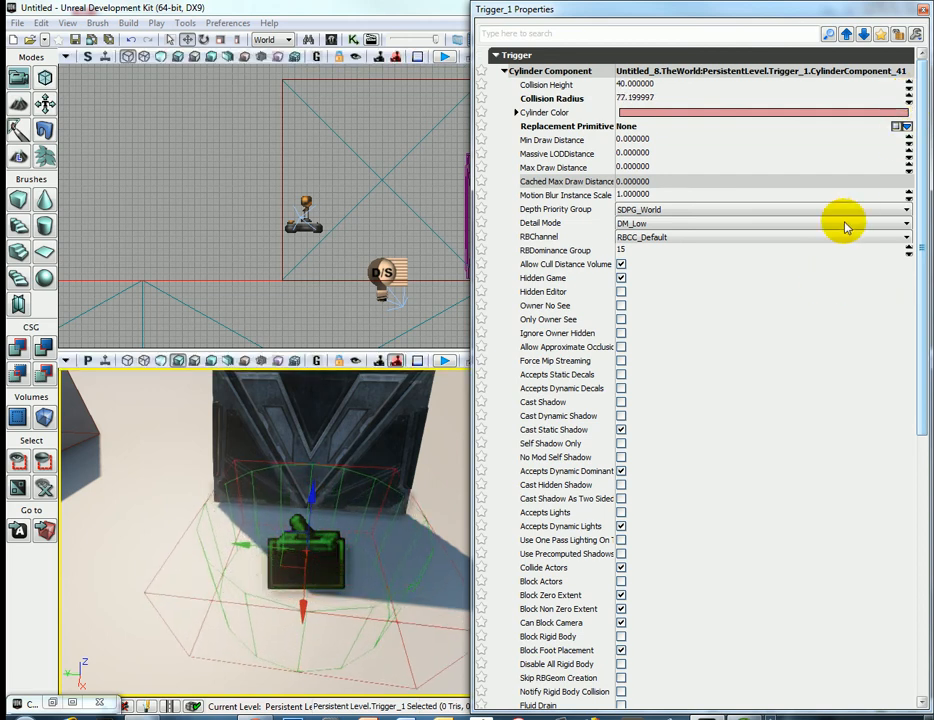
{"action": "left_click", "coordinate": [921, 9]}
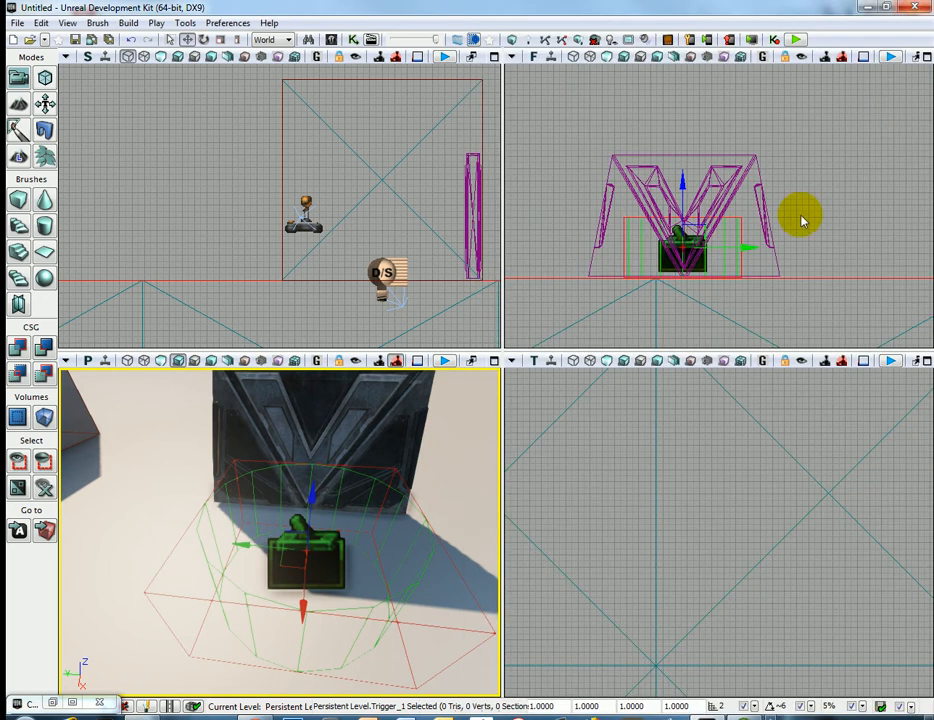
- Open UnrealKismet and create a new Touch event using the trigger in front of the door
{"action": "mouse_move", "coordinate": [490, 515]}
{"action": "left_mouse_down"}
{"action": "mouse_move", "coordinate": [452, 532]}
{"action": "mouse_move", "coordinate": [498, 532]}
{"action": "left_mouse_up"}
{"action": "right_click_drag", "start_coordinate": [499, 532], "coordinate": [477, 484]}
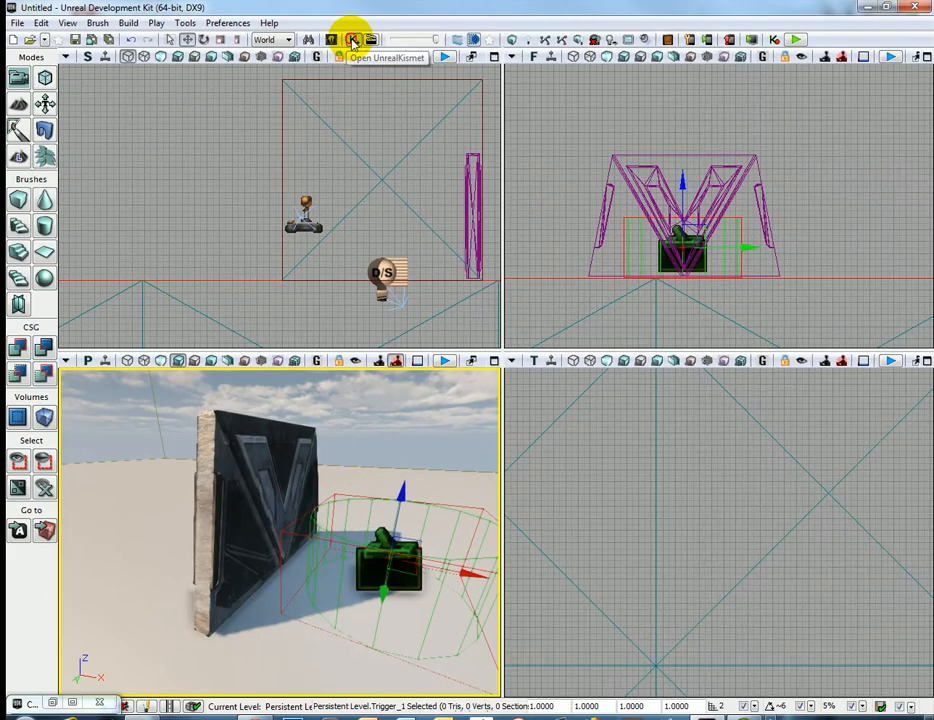
{"action": "left_click", "coordinate": [363, 49]}
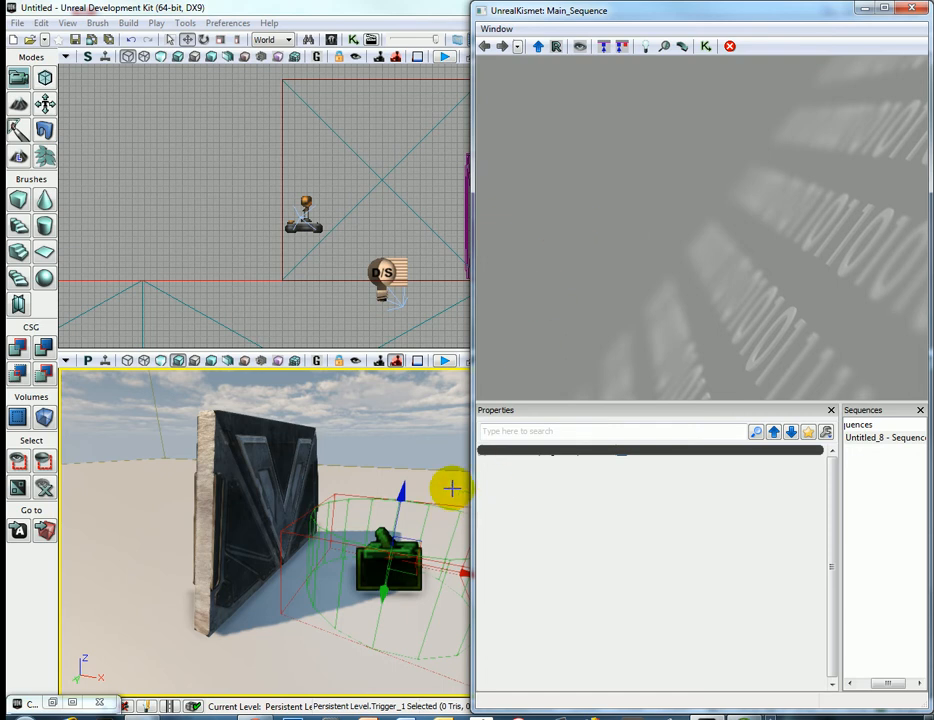
{"action": "right_click_drag", "start_coordinate": [424, 563], "coordinate": [452, 546]}
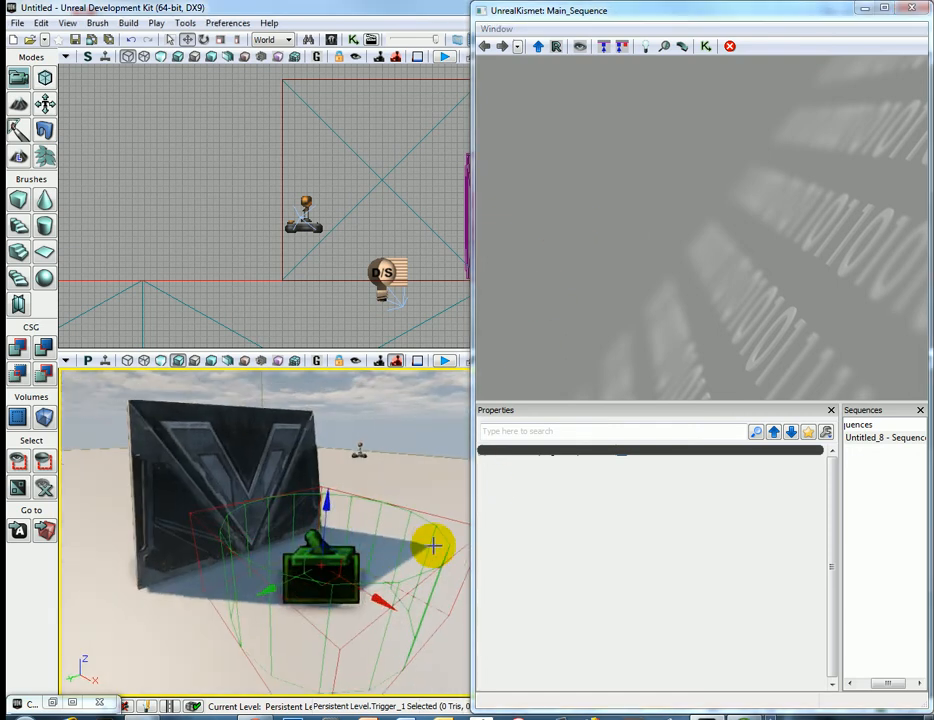
{"action": "left_click", "coordinate": [325, 568]}
{"action": "left_click", "coordinate": [336, 563]}
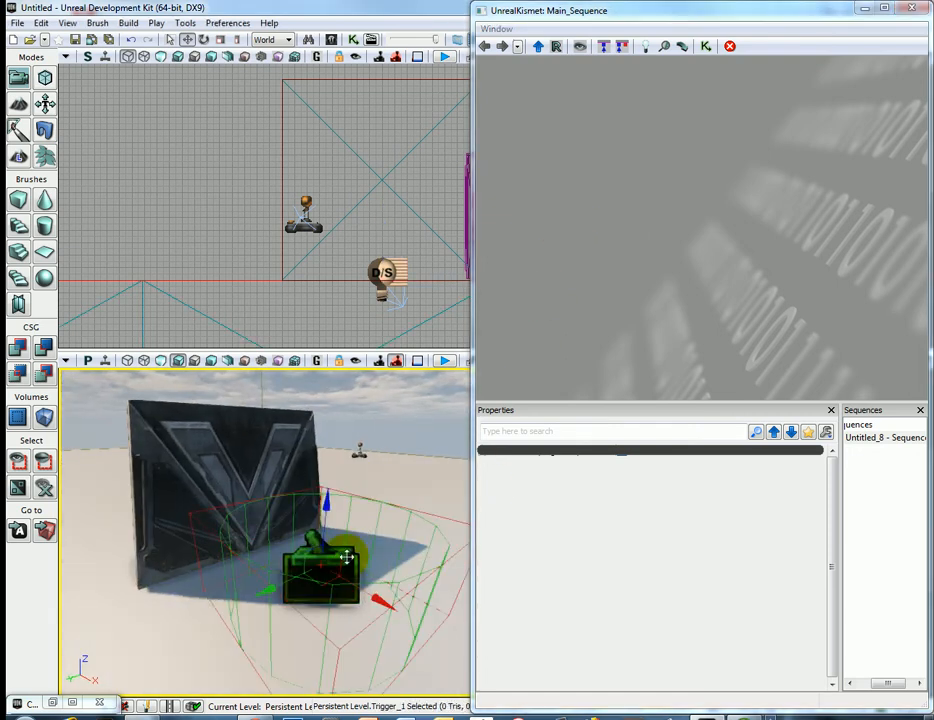
{"action": "right_click", "coordinate": [522, 113]}
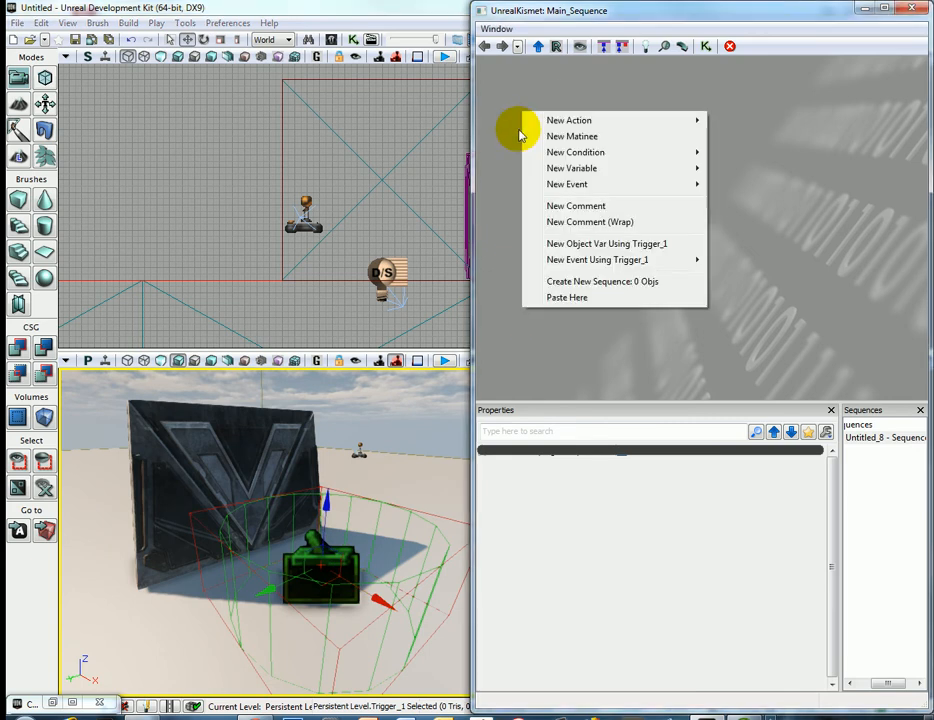
{"action": "mouse_move", "coordinate": [596, 272]}
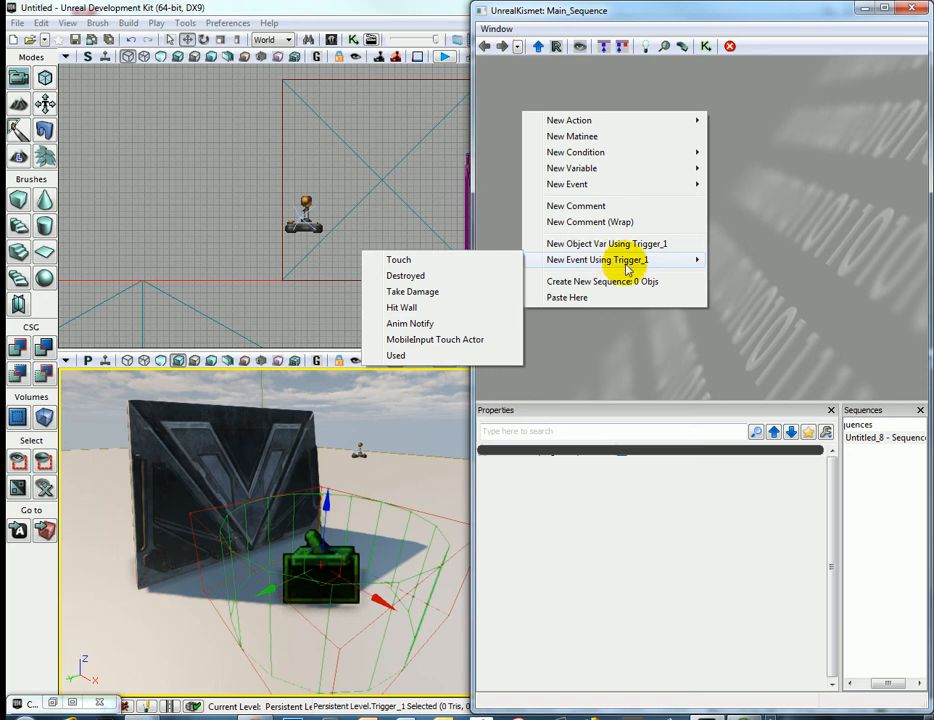
{"action": "left_click", "coordinate": [400, 260]}
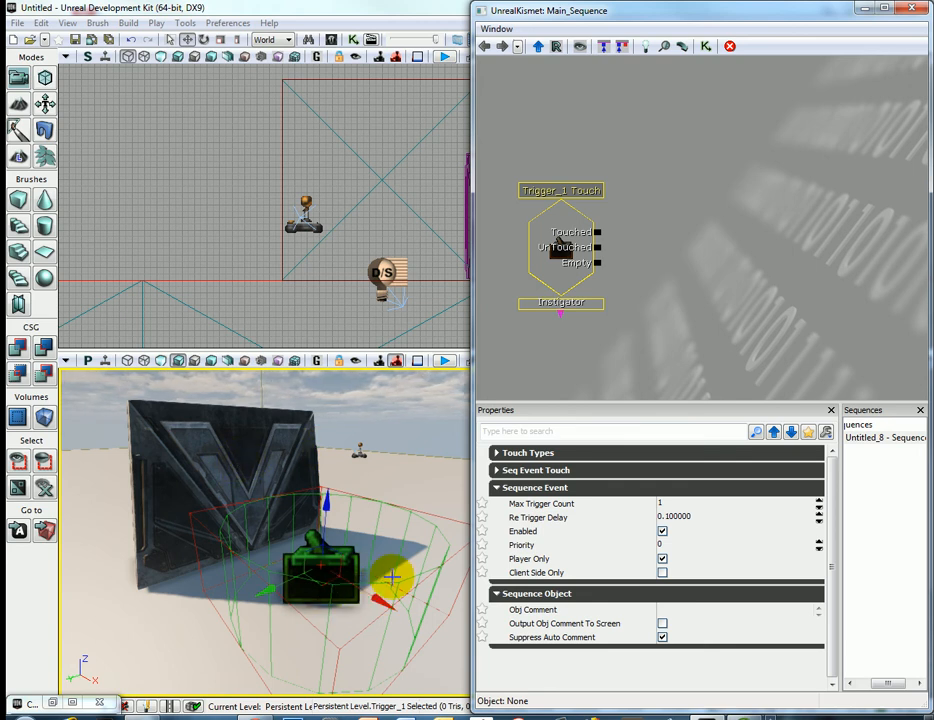
- Set the trigger Touch event's Max Trigger Count to 0
{"action": "left_click_drag", "start_coordinate": [705, 359], "coordinate": [657, 292]}
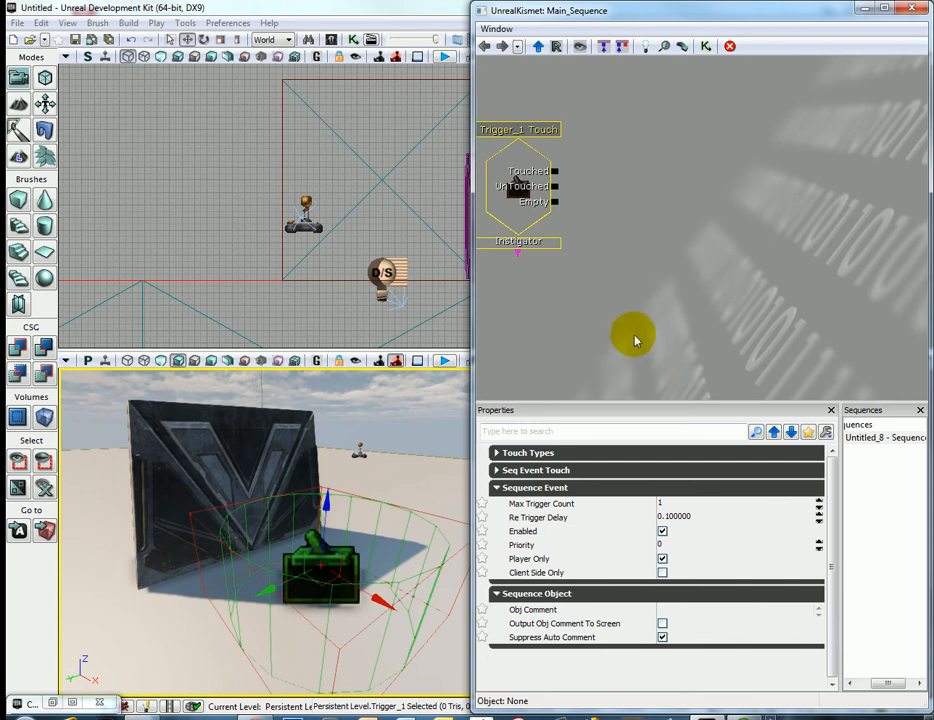
{"action": "left_click", "coordinate": [535, 488]}
{"action": "left_click", "coordinate": [538, 504]}
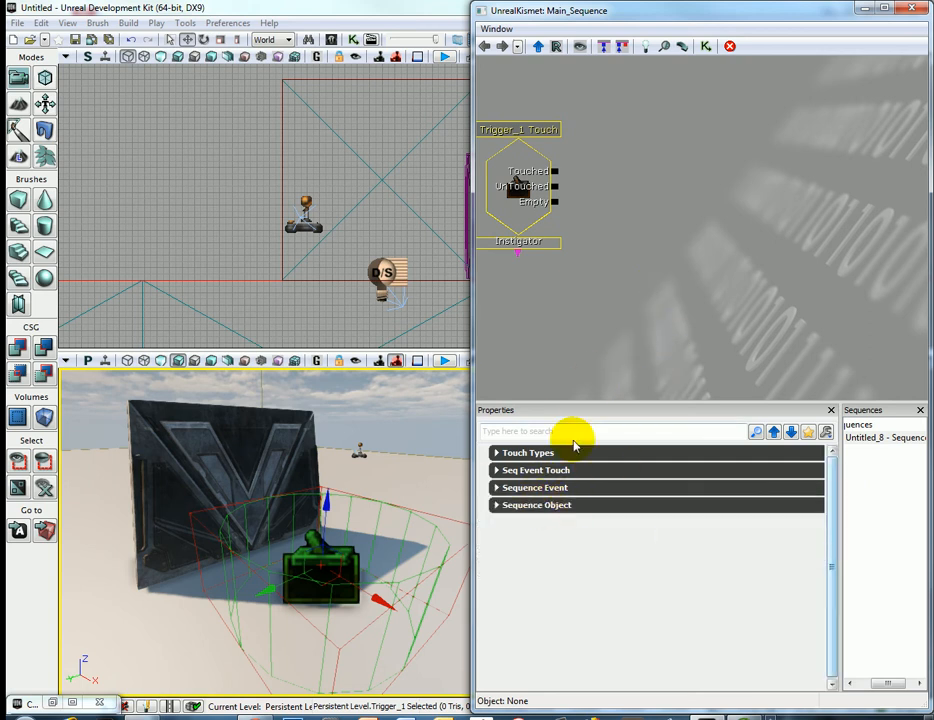
{"action": "left_click", "coordinate": [560, 489]}
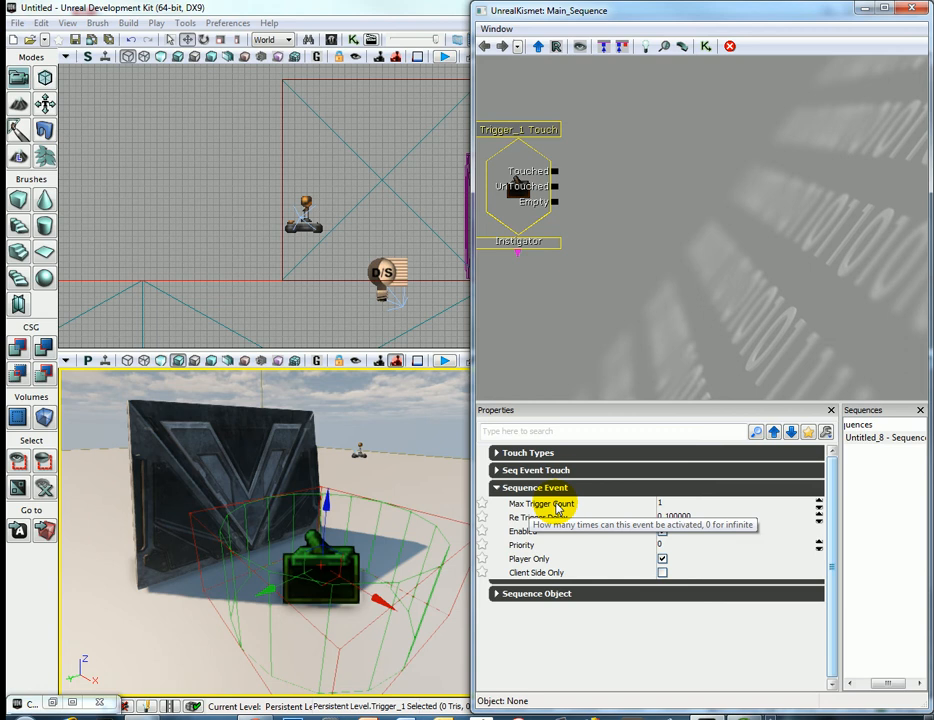
{"action": "left_click", "coordinate": [665, 501]}
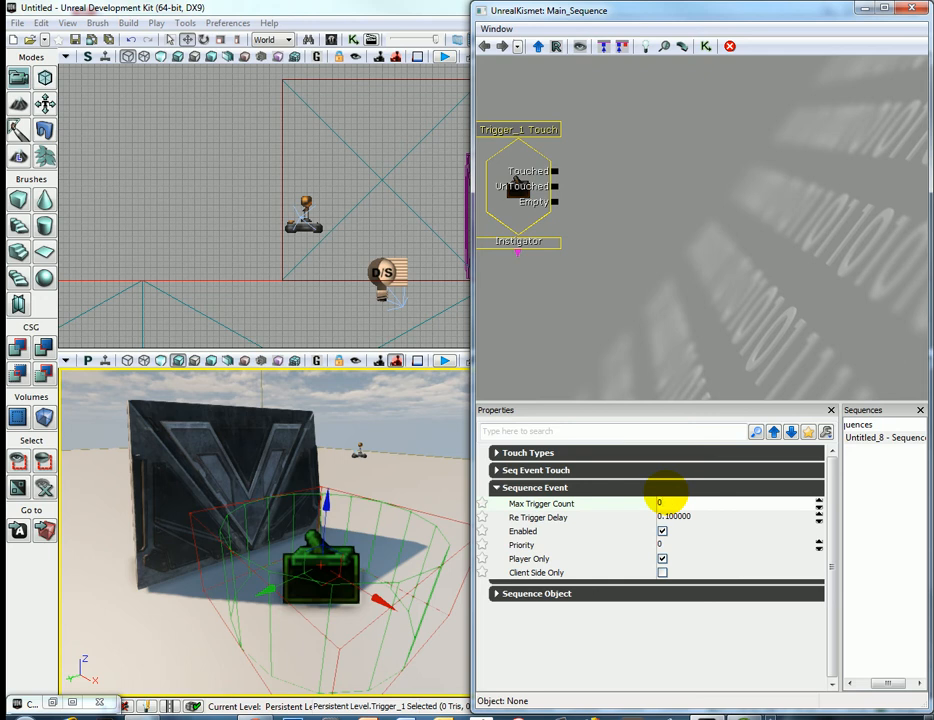
{"action": "left_click", "coordinate": [666, 501]}
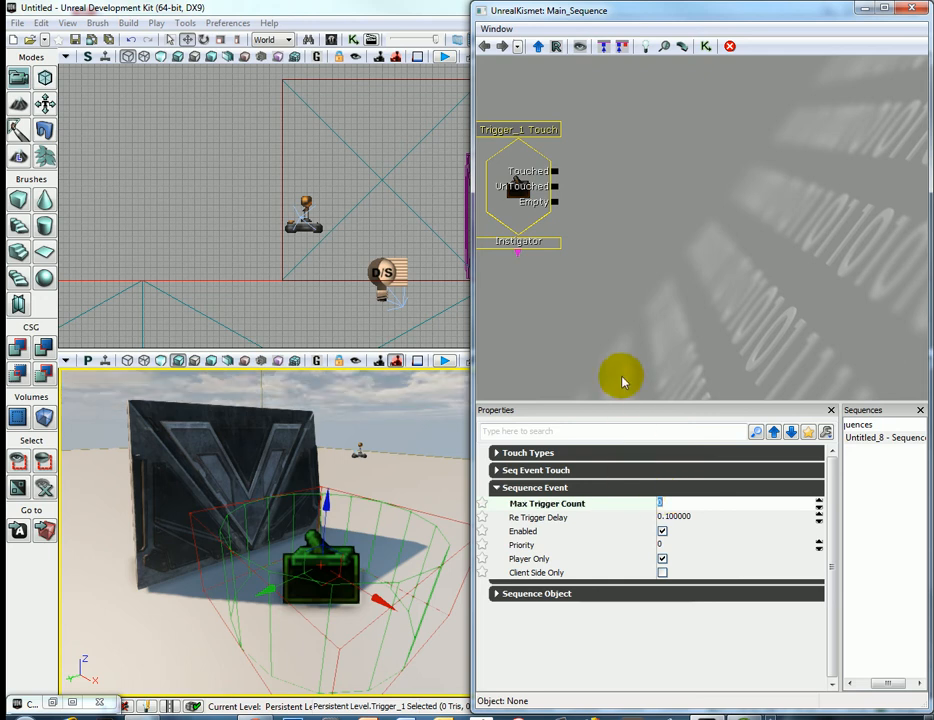
- Select the door in the level, add a new Matinee node, and place it with its data beside the Touch event
{"action": "left_click_drag", "start_coordinate": [644, 265], "coordinate": [655, 337]}
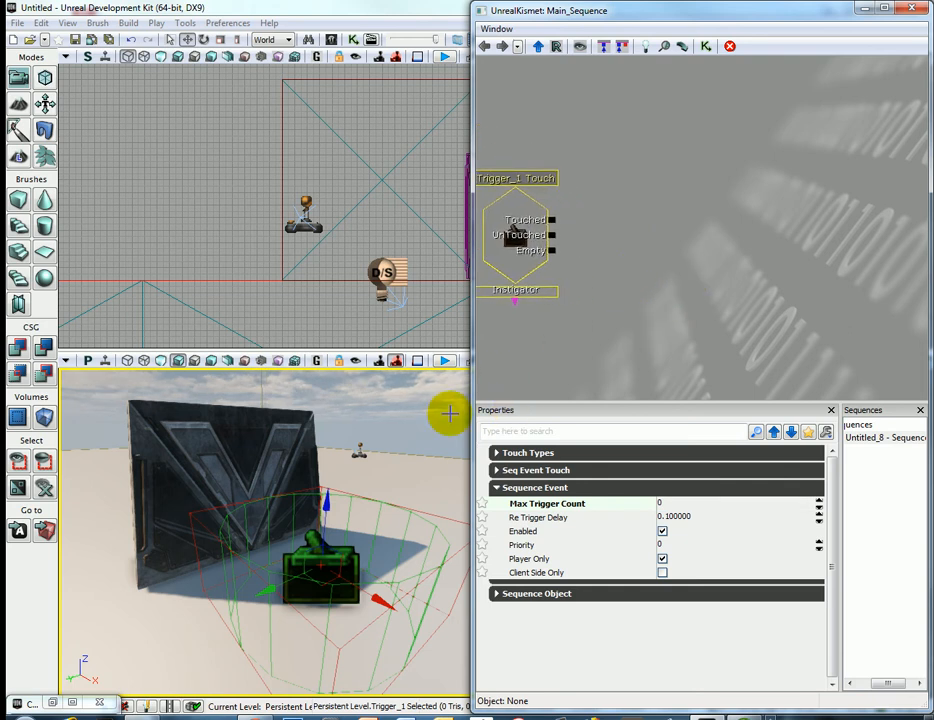
{"action": "left_click", "coordinate": [252, 447]}
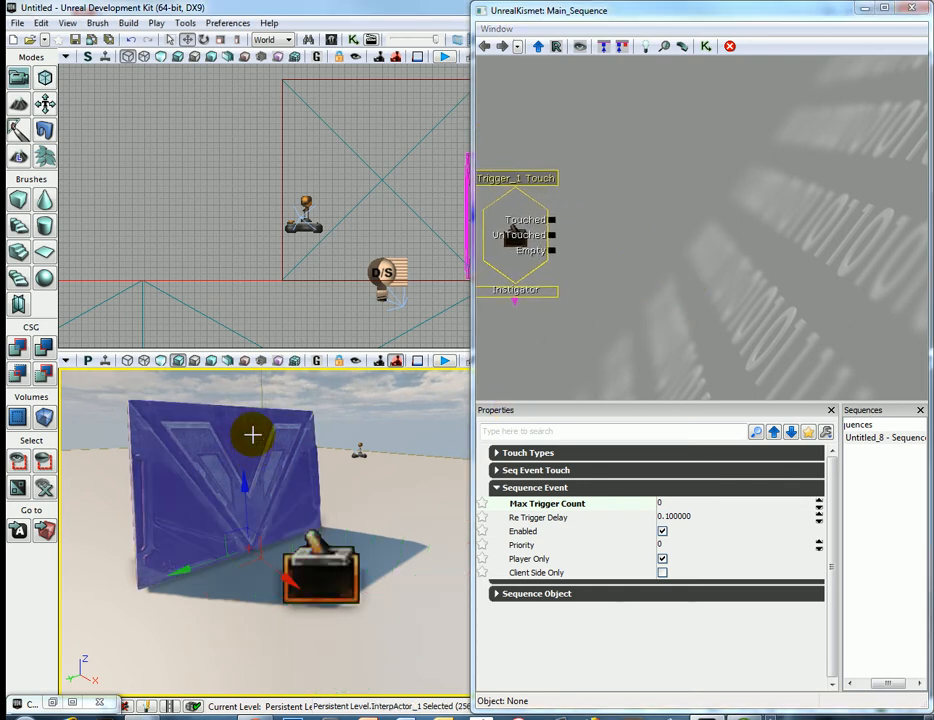
{"action": "right_click", "coordinate": [635, 160]}
{"action": "left_click", "coordinate": [690, 162]}
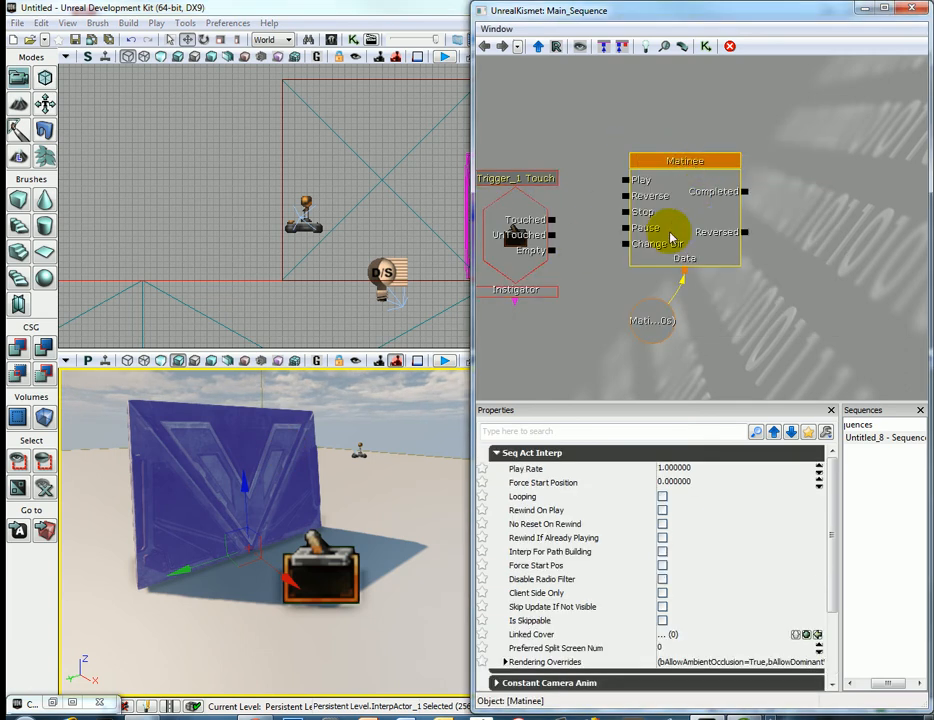
{"action": "left_click_drag", "start_coordinate": [803, 131], "coordinate": [590, 369], "text": "ctrl+alt"}
{"action": "left_click_drag", "start_coordinate": [671, 258], "coordinate": [744, 246]}
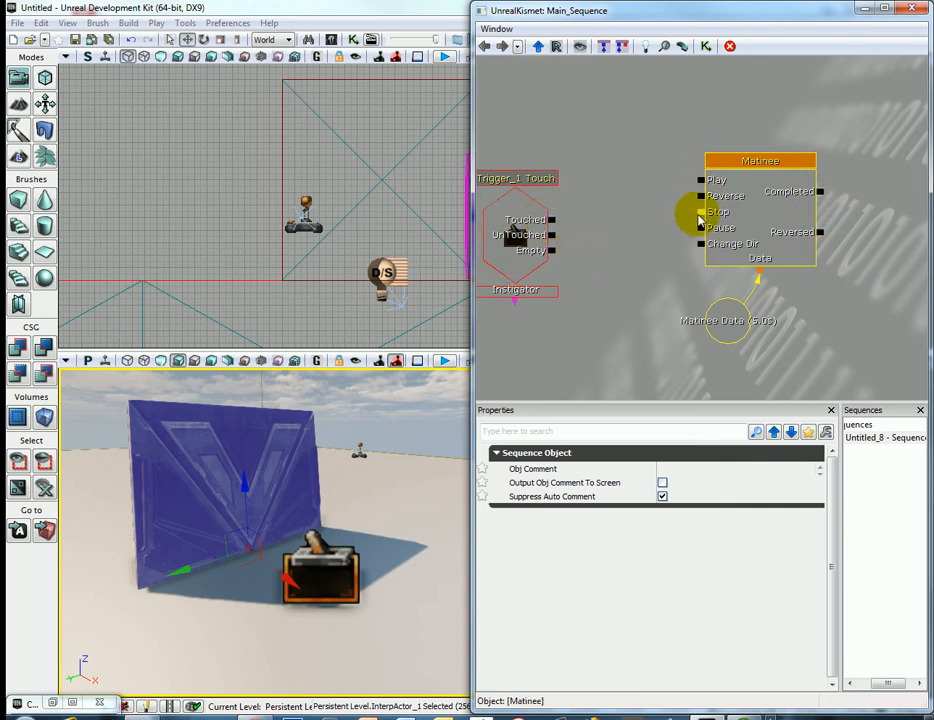
{"action": "left_click_drag", "start_coordinate": [553, 220], "coordinate": [686, 181]}
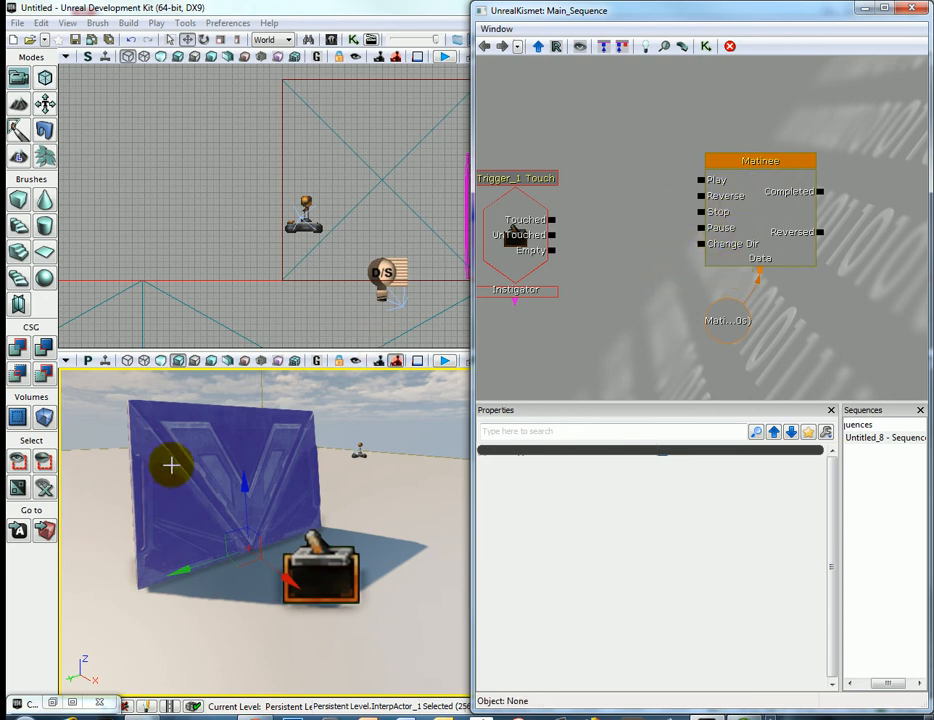
- Open the Matinee node in UnrealMatinee and, with the door selected, add a new empty group named Door_001
{"action": "double_click", "coordinate": [755, 224]}
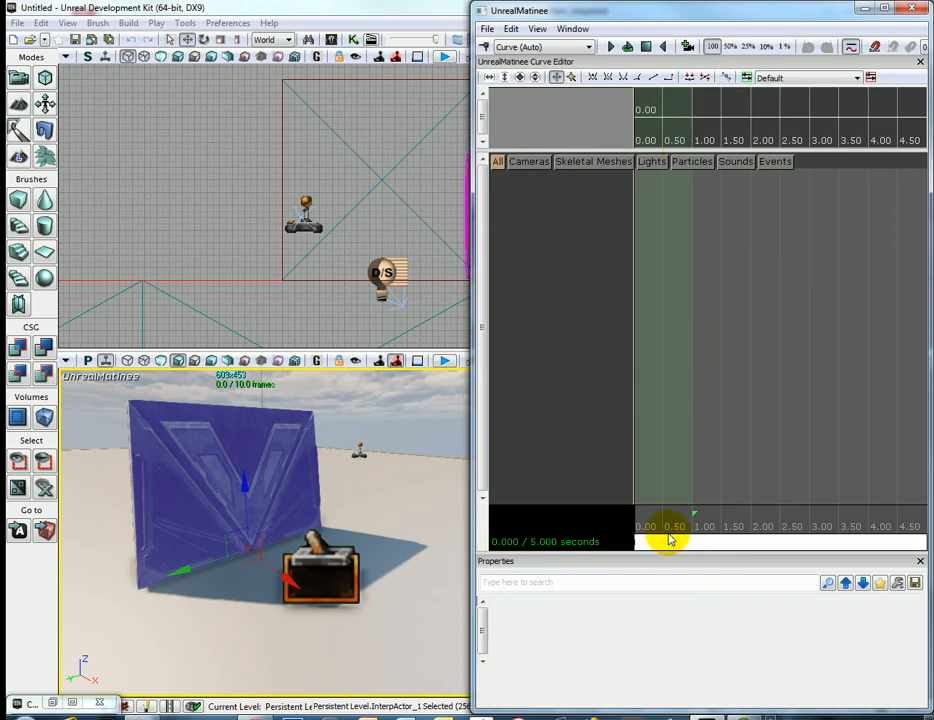
{"action": "mouse_move", "coordinate": [667, 542]}
{"action": "left_mouse_down"}
{"action": "mouse_move", "coordinate": [705, 544]}
{"action": "mouse_move", "coordinate": [665, 545]}
{"action": "left_mouse_up"}
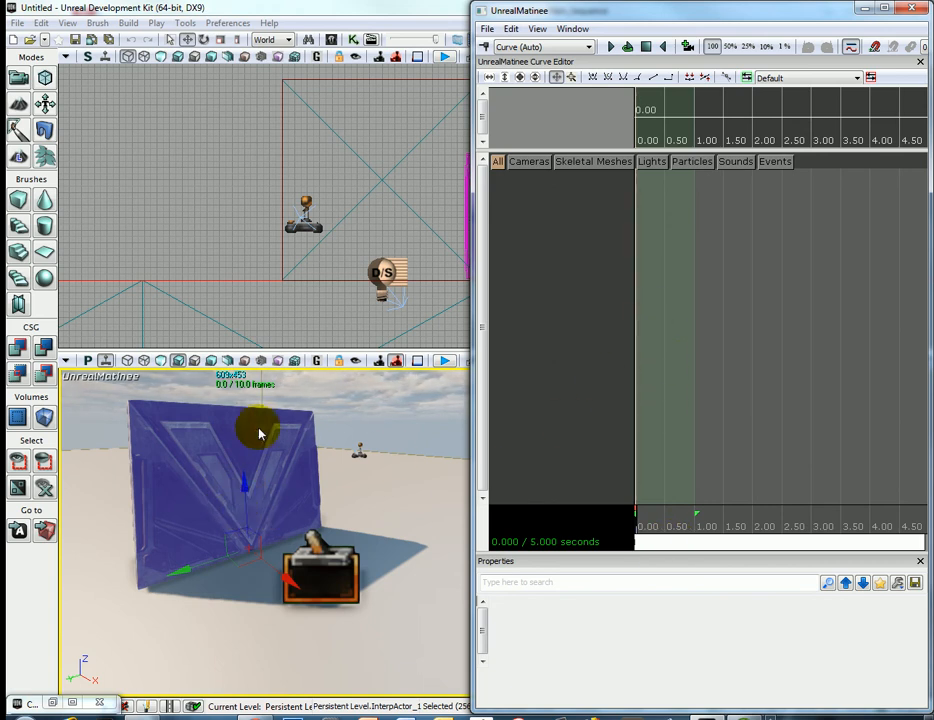
{"action": "left_click", "coordinate": [310, 416]}
{"action": "left_click", "coordinate": [301, 447]}
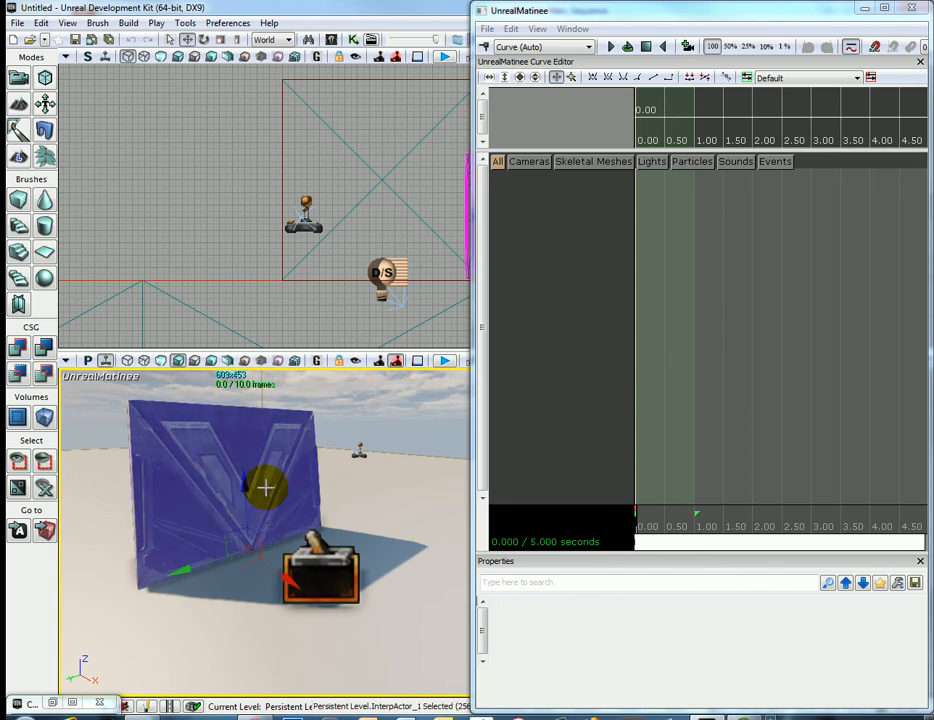
{"action": "right_click", "coordinate": [540, 233]}
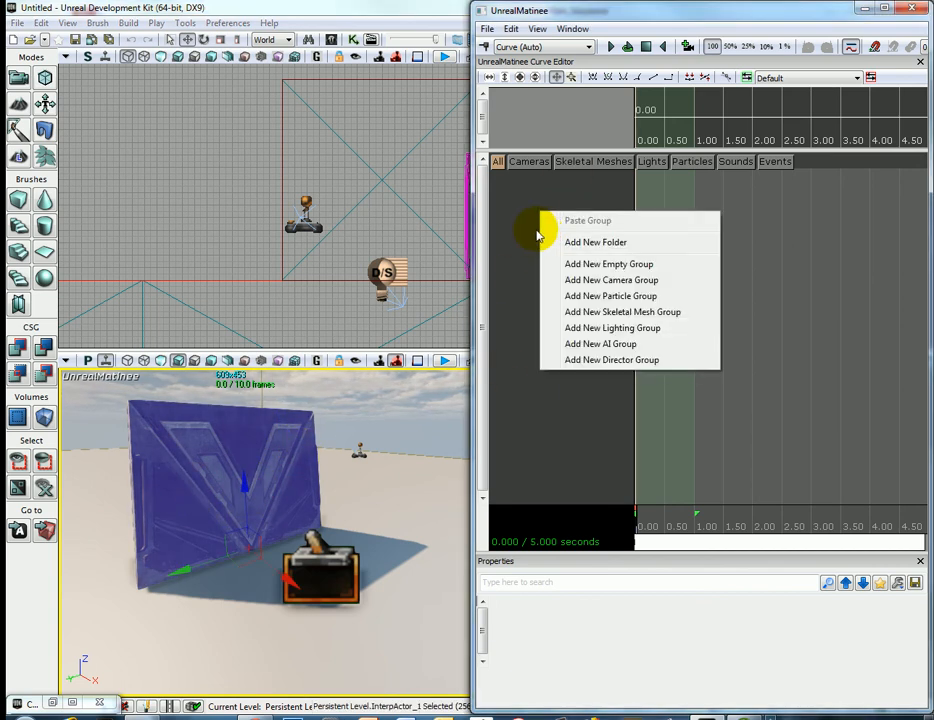
{"action": "left_click", "coordinate": [580, 265]}
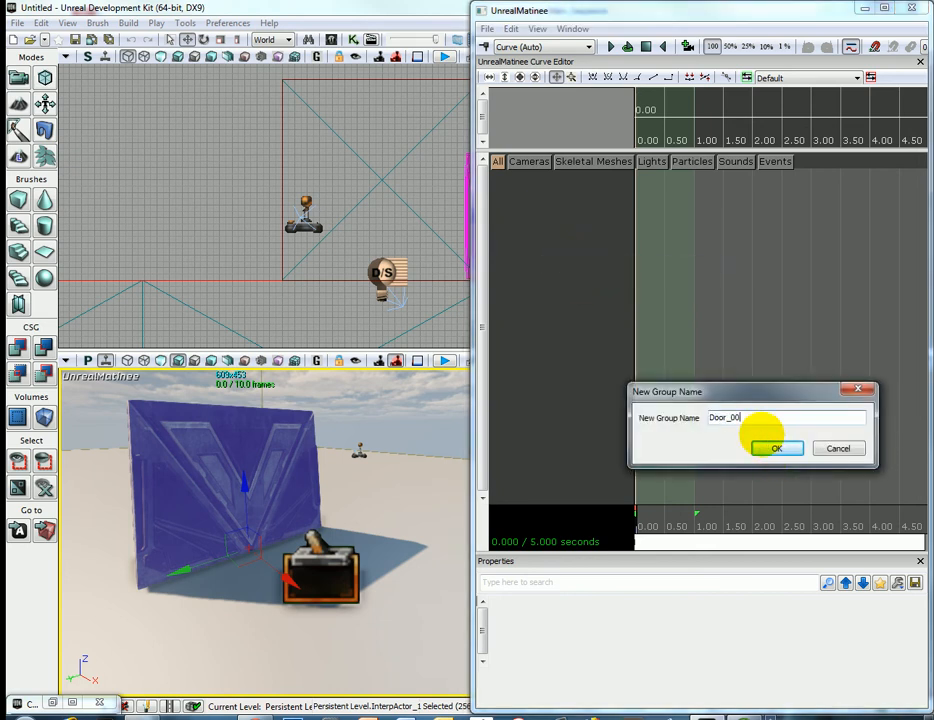
{"action": "type", "text": "Door_00"}
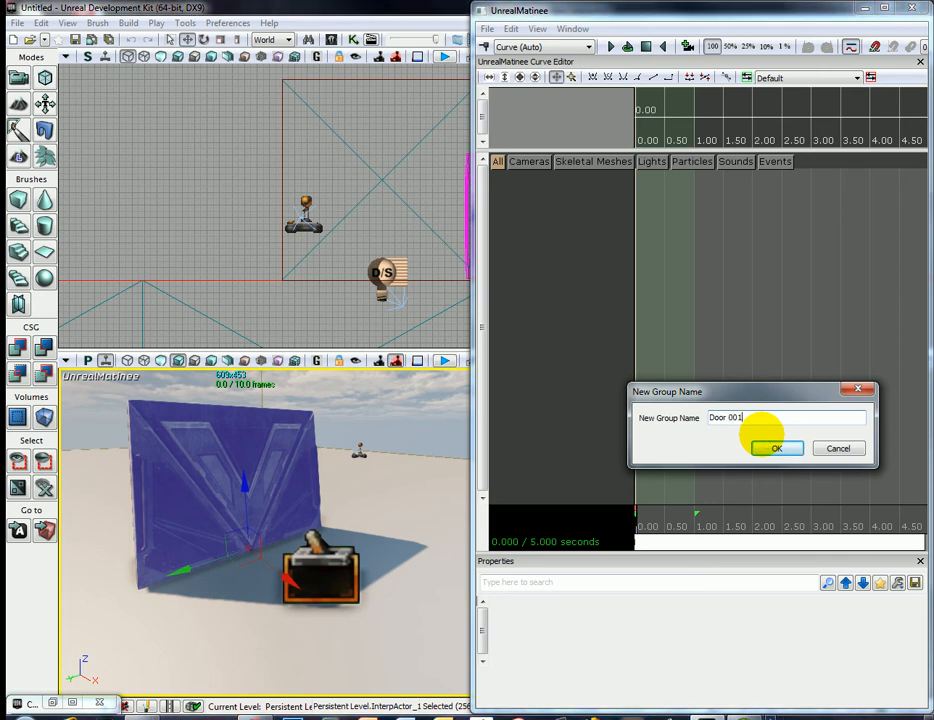
{"action": "key", "text": "Return"}
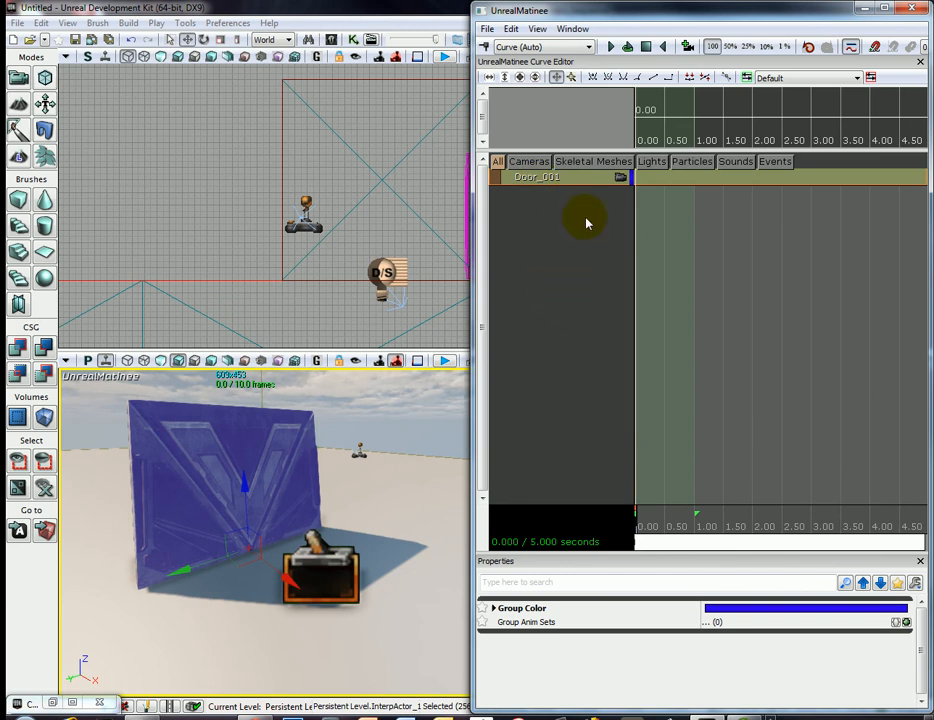
- Add a movement track to the Door_001 group and key the door raised high above the ground at 2.00 seconds
{"action": "right_click", "coordinate": [548, 185]}
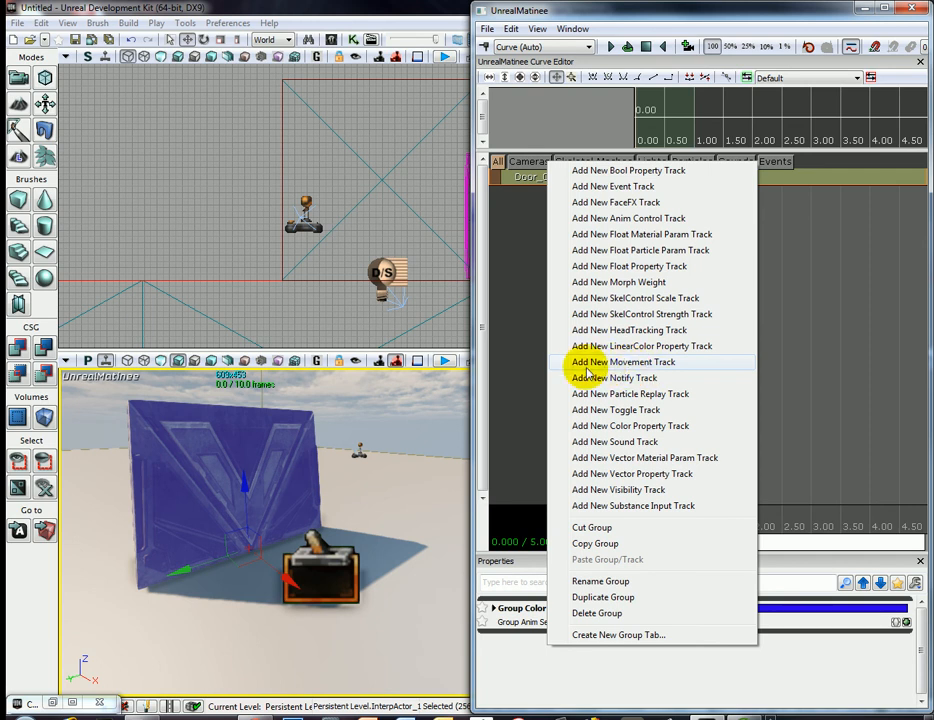
{"action": "left_click", "coordinate": [630, 368]}
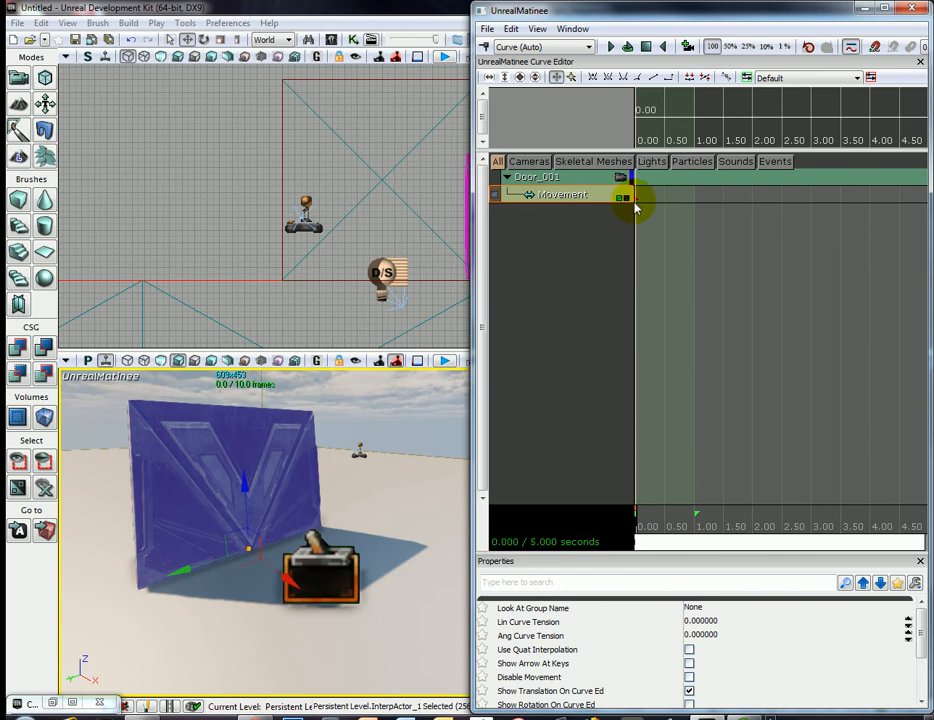
{"action": "right_click_drag", "start_coordinate": [261, 521], "coordinate": [261, 515]}
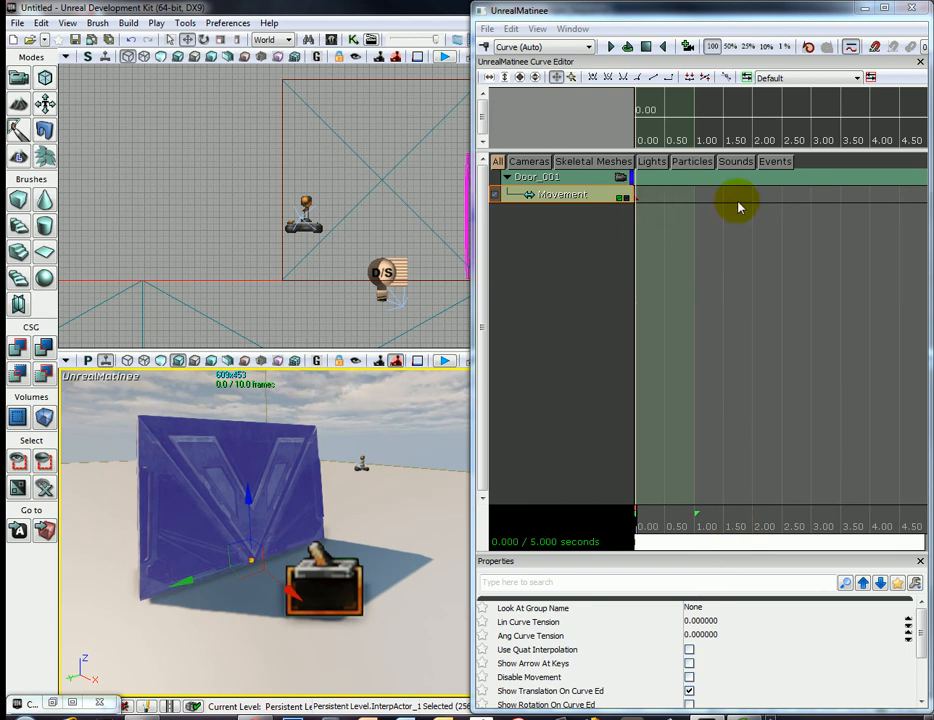
{"action": "left_click_drag", "start_coordinate": [440, 480], "coordinate": [340, 507]}
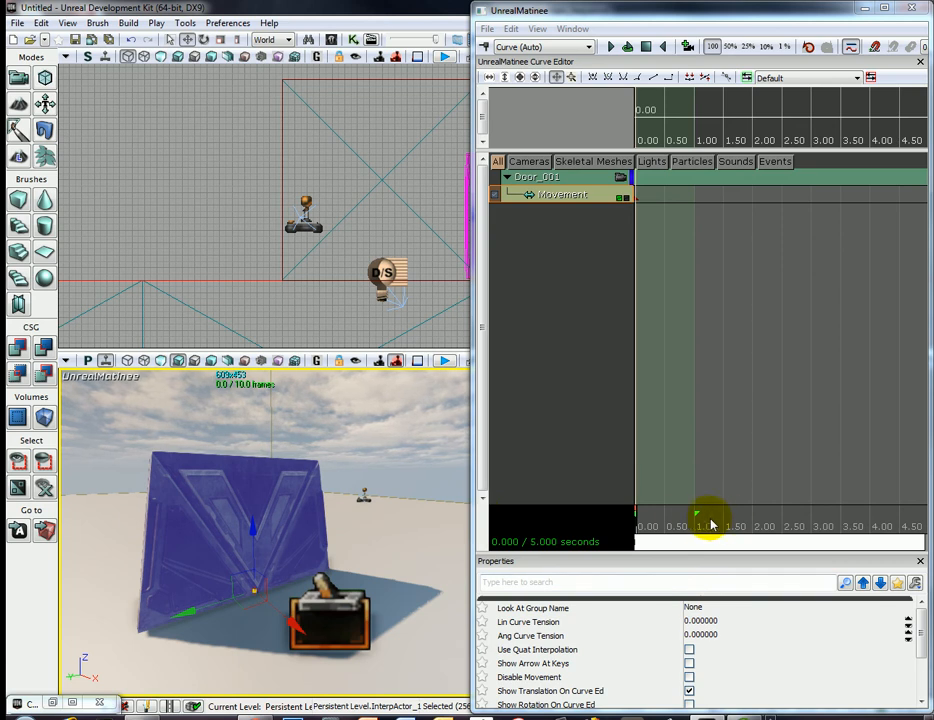
{"action": "left_click", "coordinate": [670, 528]}
{"action": "left_click_drag", "start_coordinate": [672, 528], "coordinate": [754, 535]}
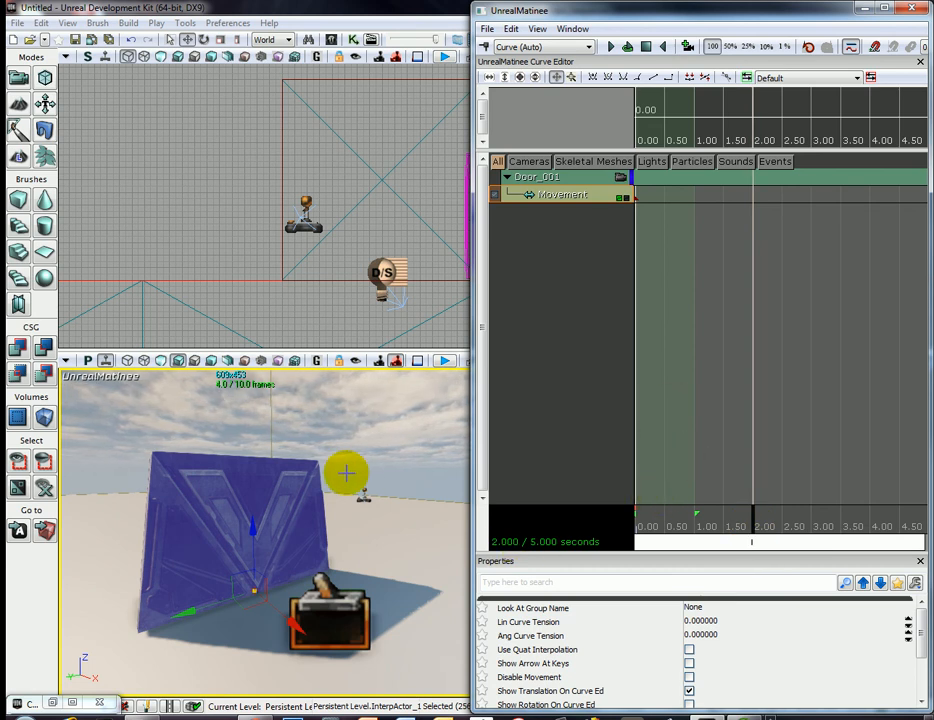
{"action": "left_click_drag", "start_coordinate": [254, 526], "coordinate": [252, 384]}
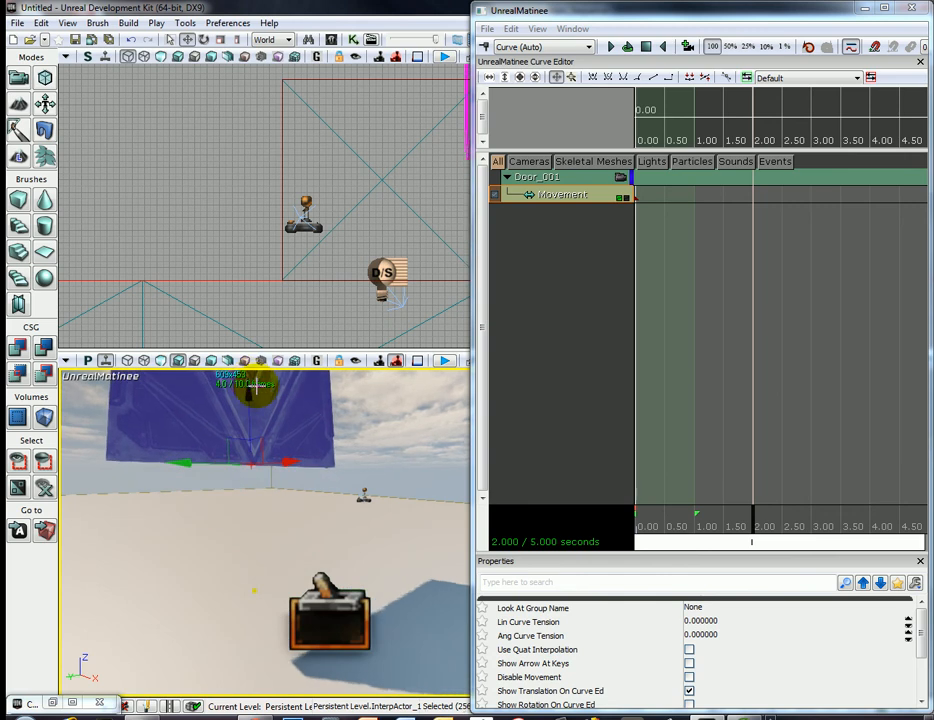
{"action": "left_click", "coordinate": [484, 49]}
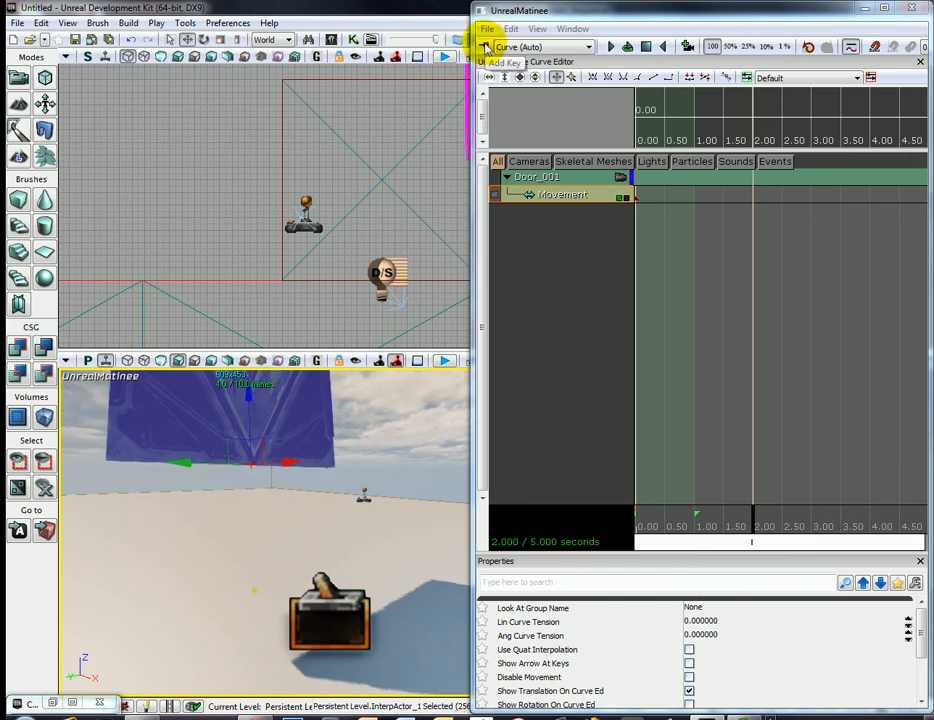
{"action": "left_click", "coordinate": [485, 48]}
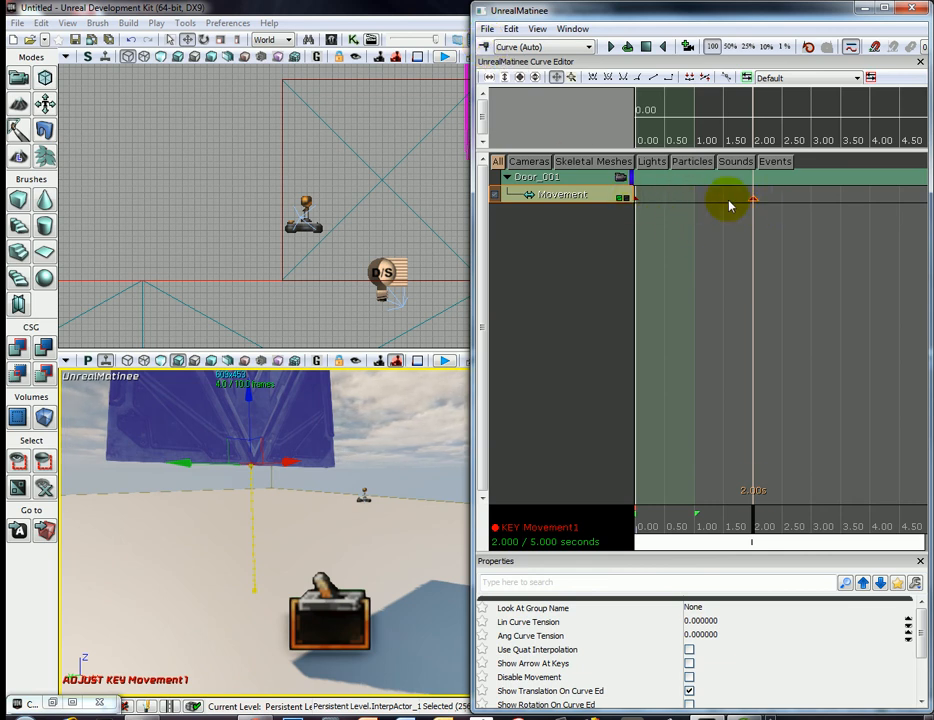
- Scrub the Matinee timeline between the two keys to preview the door's movement
{"action": "mouse_move", "coordinate": [756, 527]}
{"action": "left_mouse_down"}
{"action": "mouse_move", "coordinate": [661, 520]}
{"action": "mouse_move", "coordinate": [711, 526]}
{"action": "mouse_move", "coordinate": [660, 530]}
{"action": "mouse_move", "coordinate": [761, 530]}
{"action": "mouse_move", "coordinate": [641, 533]}
{"action": "mouse_move", "coordinate": [763, 526]}
{"action": "mouse_move", "coordinate": [638, 536]}
{"action": "mouse_move", "coordinate": [740, 535]}
{"action": "left_mouse_up"}
{"action": "left_click_drag", "start_coordinate": [768, 537], "coordinate": [728, 530]}
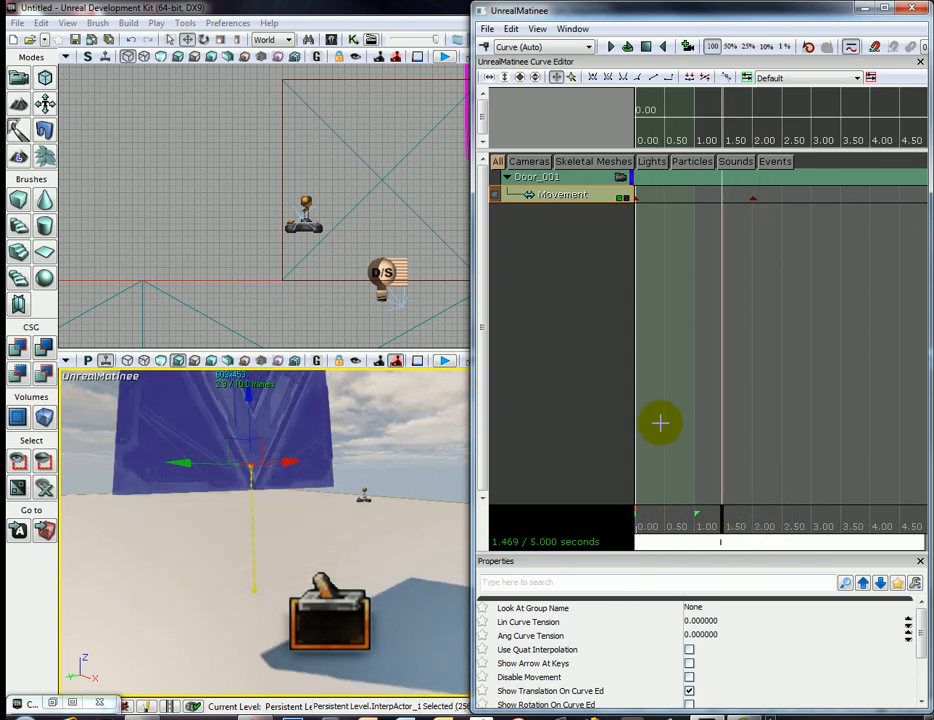
{"action": "left_click_drag", "start_coordinate": [722, 543], "coordinate": [757, 548]}
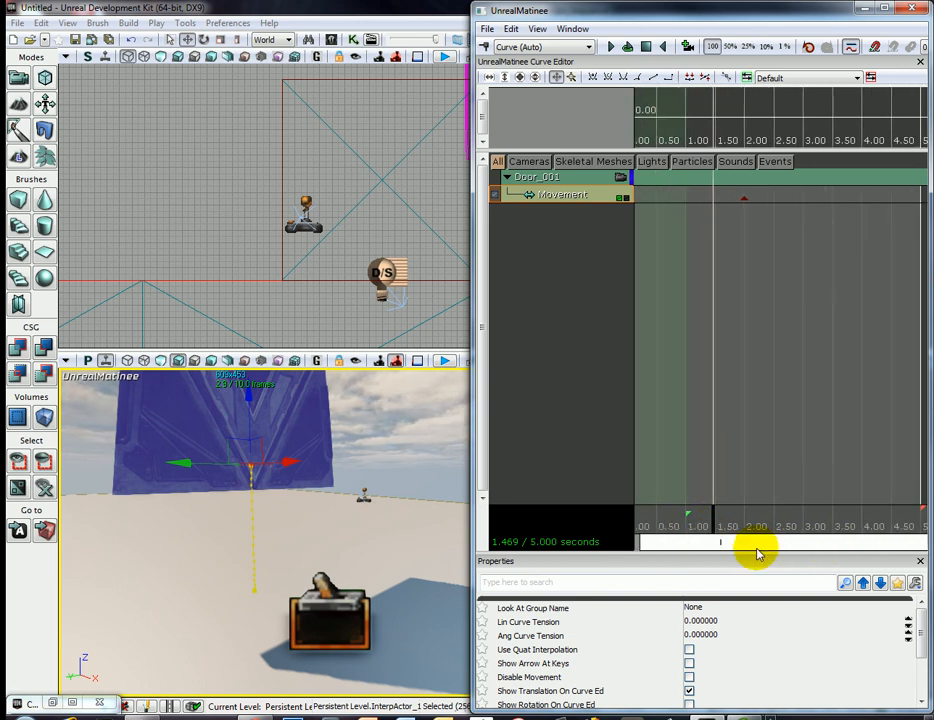
- Close UnrealMatinee and connect the trigger Touch event's Touched output to the Matinee node's Play input
{"action": "left_click", "coordinate": [914, 9]}
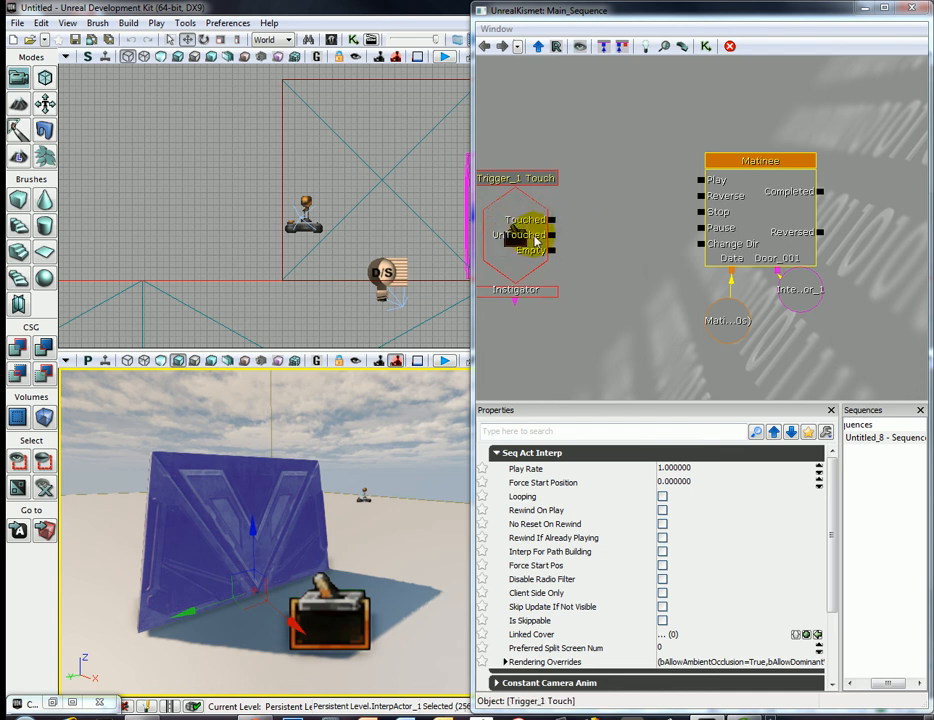
{"action": "left_click", "coordinate": [521, 142]}
{"action": "left_click", "coordinate": [515, 233]}
{"action": "left_click_drag", "start_coordinate": [557, 222], "coordinate": [650, 145]}
{"action": "left_click_drag", "start_coordinate": [708, 190], "coordinate": [706, 183]}
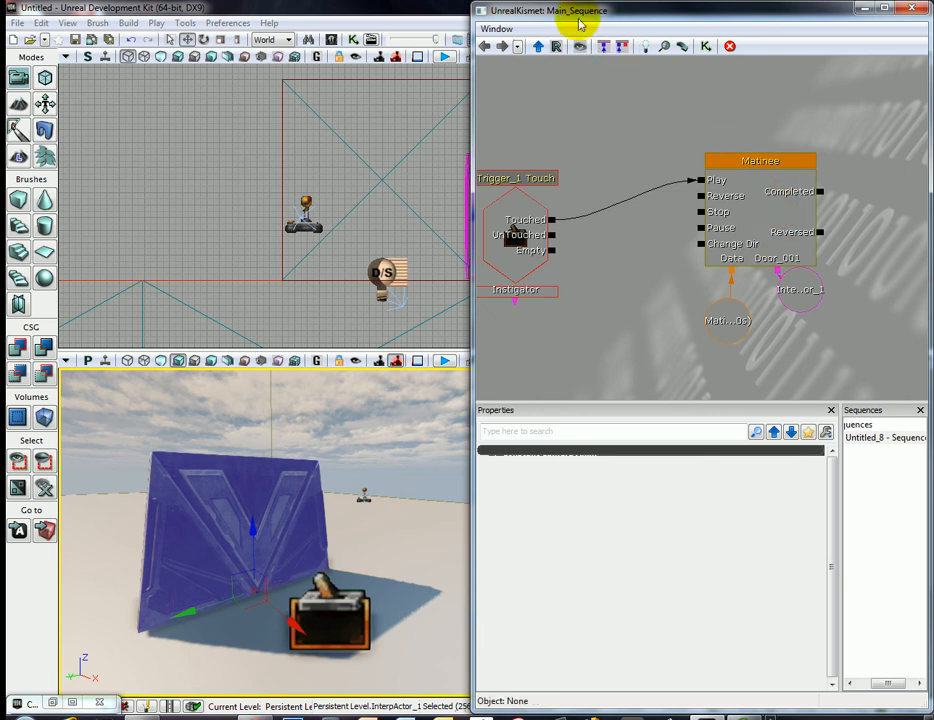
- Play the level in the editor and walk up to the door to test its trigger-activated opening
{"action": "left_click_drag", "start_coordinate": [560, 17], "coordinate": [563, 395]}
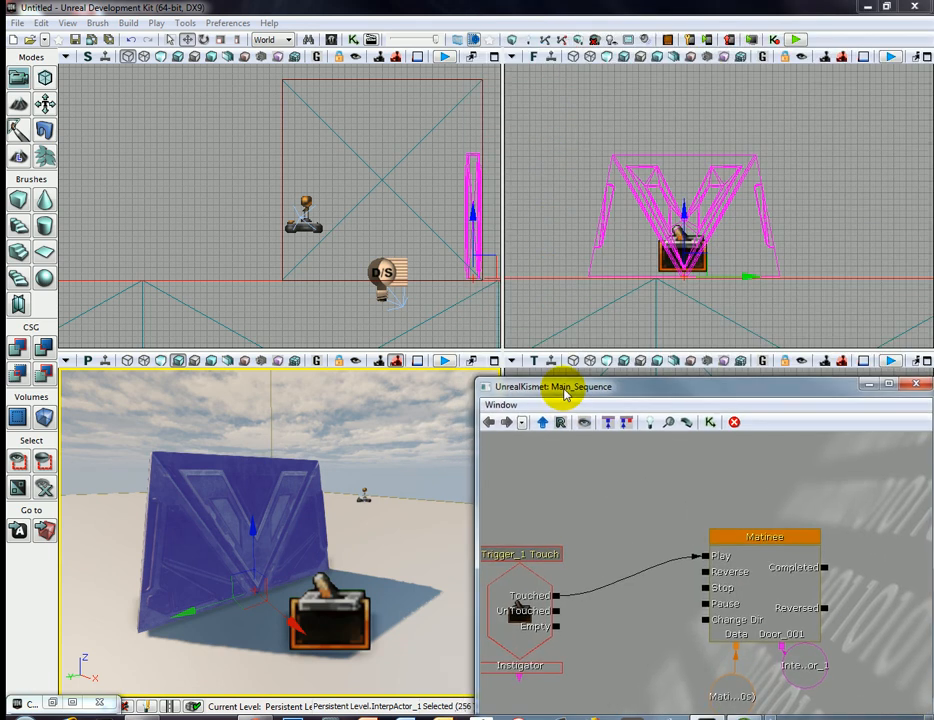
{"action": "left_click", "coordinate": [792, 39]}
{"action": "key", "text": "w"}
{"action": "key", "text": "a"}
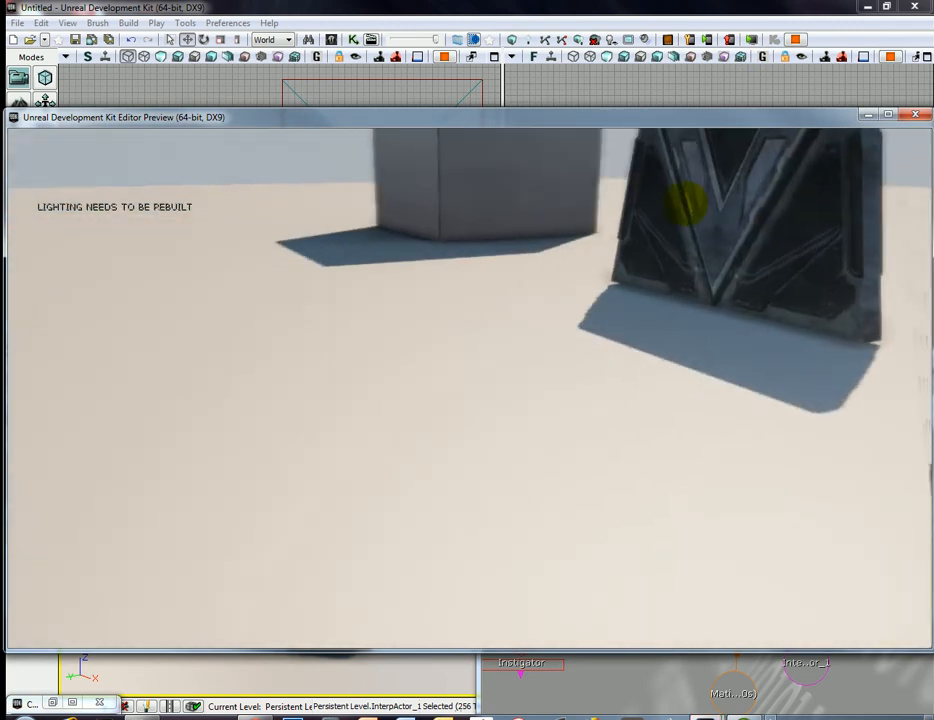
{"action": "key", "text": "w"}
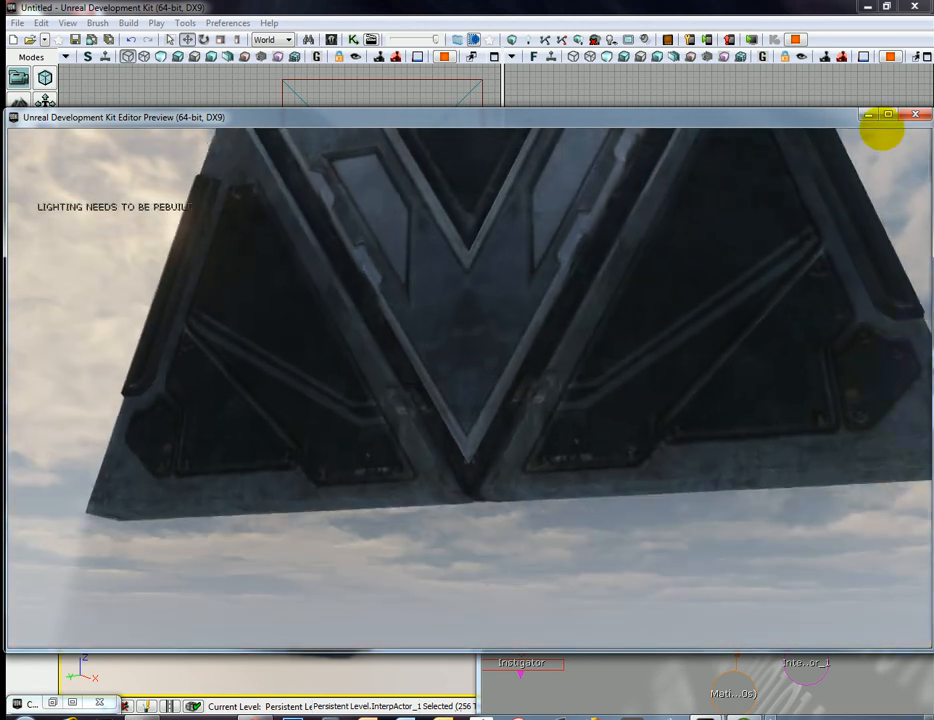
{"action": "key", "text": "s"}
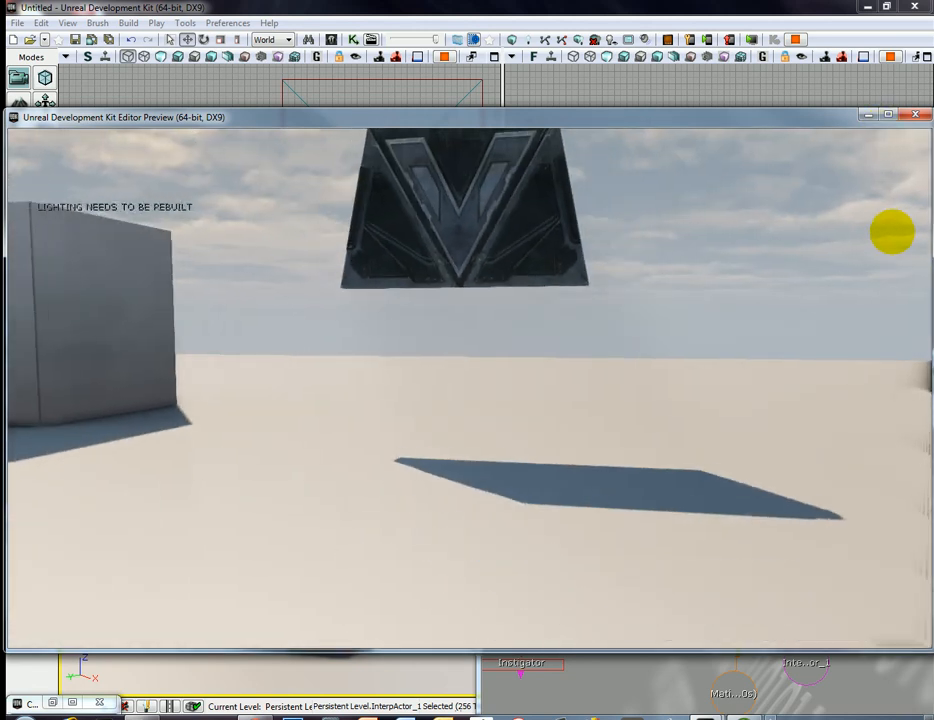
{"action": "key", "text": "Escape"}
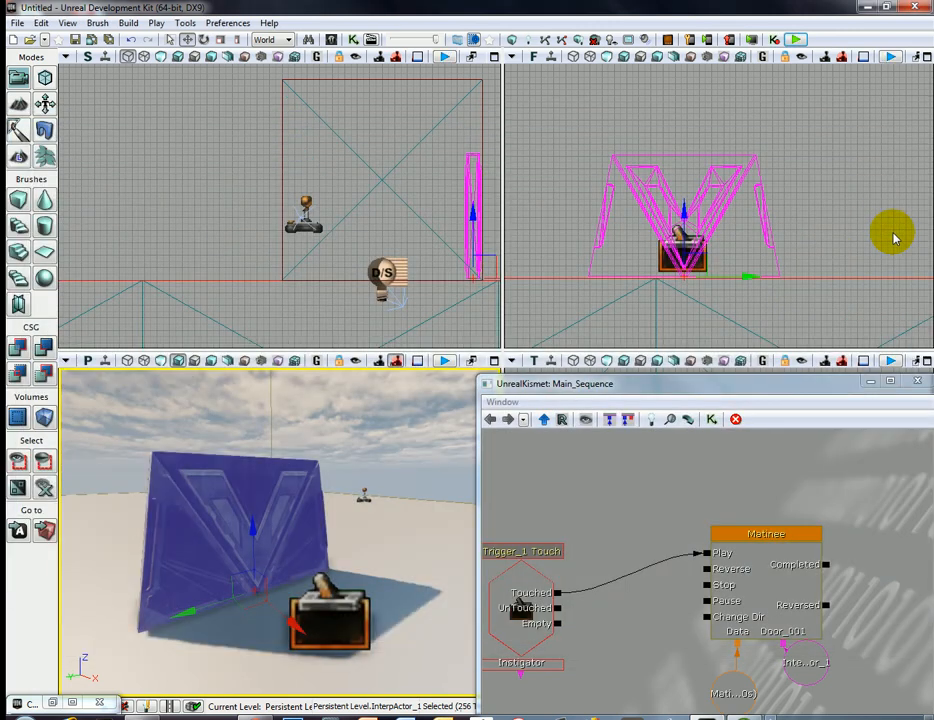
- Connect the Touch event's UnTouched output to the Matinee node's Reverse input, and minimize the UnrealKismet window
{"action": "double_click", "coordinate": [766, 375]}
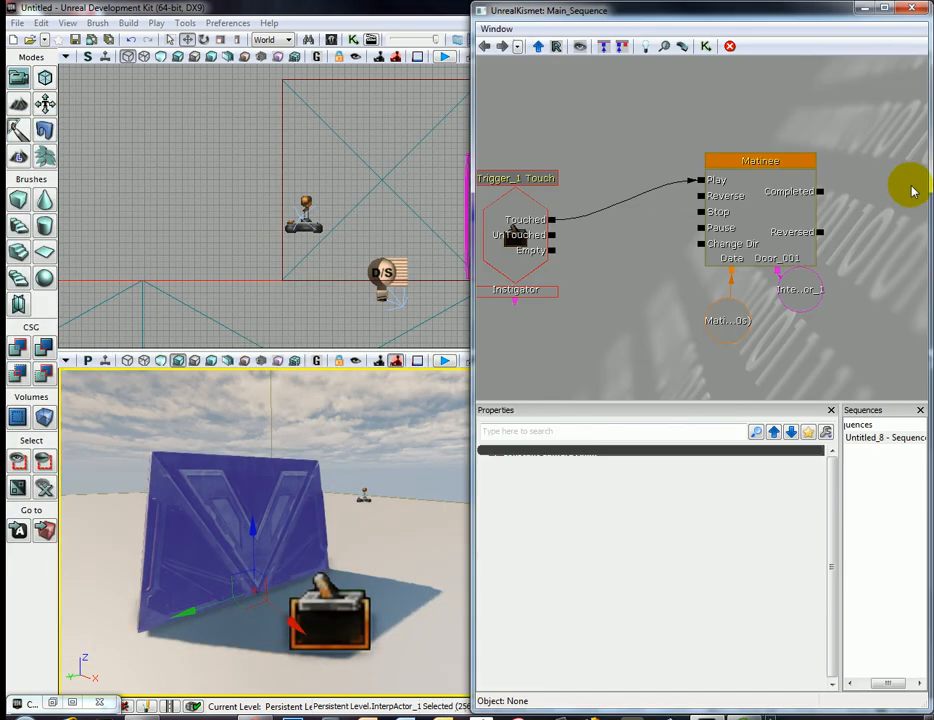
{"action": "left_click_drag", "start_coordinate": [553, 235], "coordinate": [668, 226]}
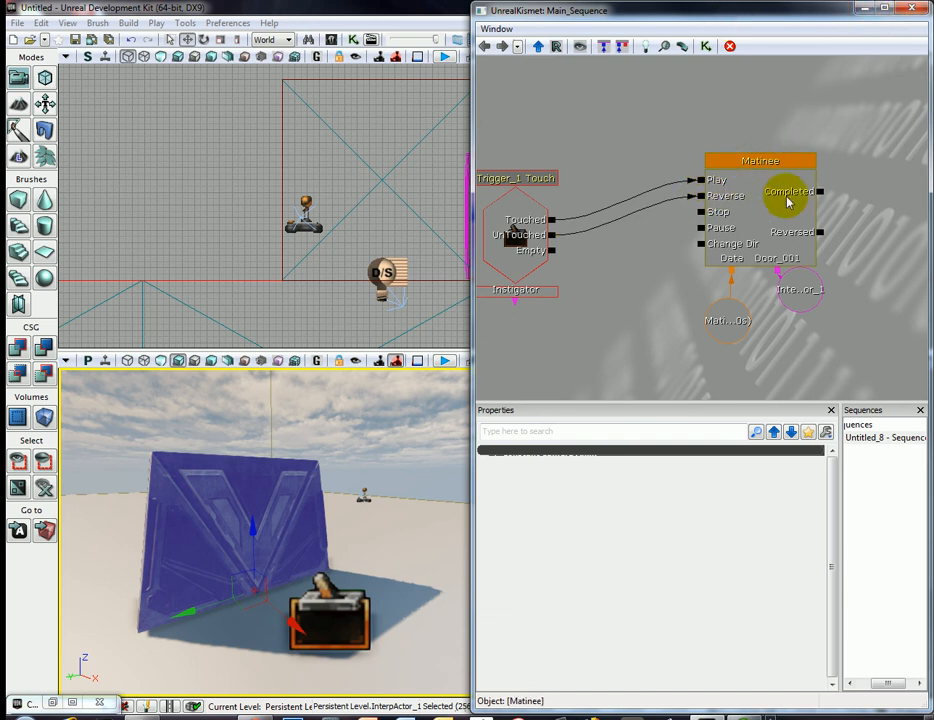
{"action": "left_click", "coordinate": [864, 10]}
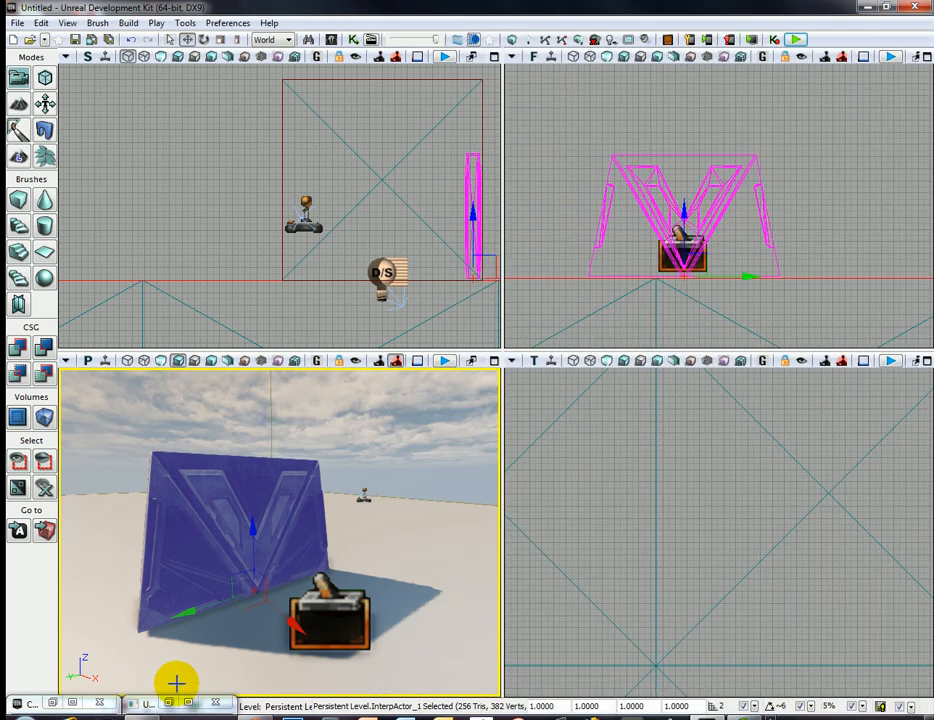
- Play the level again to test the door with the Reverse connection, and return to UnrealKismet
{"action": "left_click", "coordinate": [794, 40]}
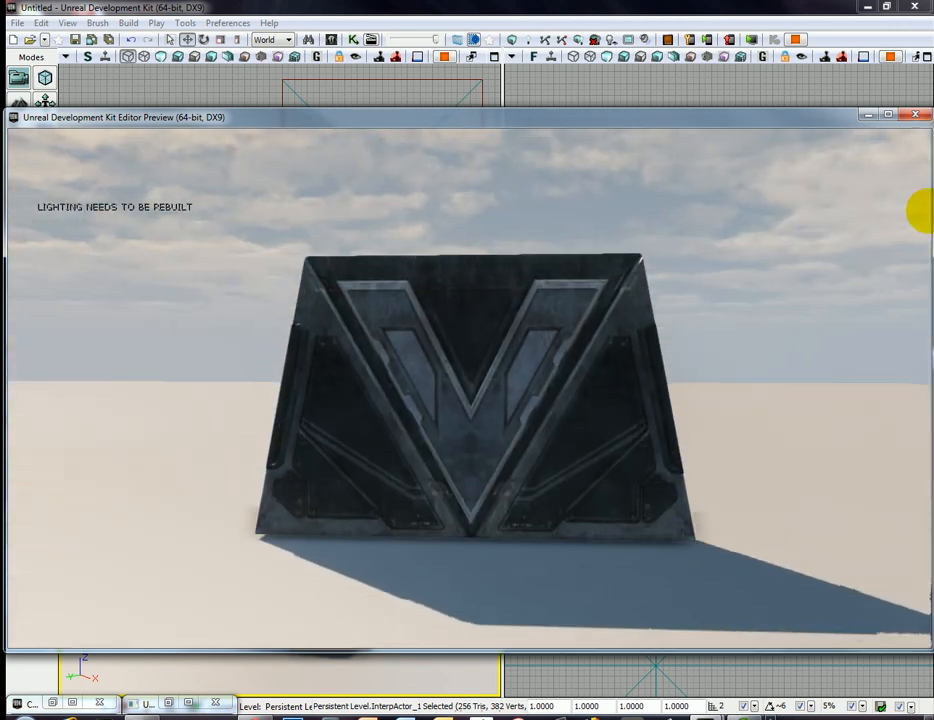
{"action": "key", "text": "Escape"}
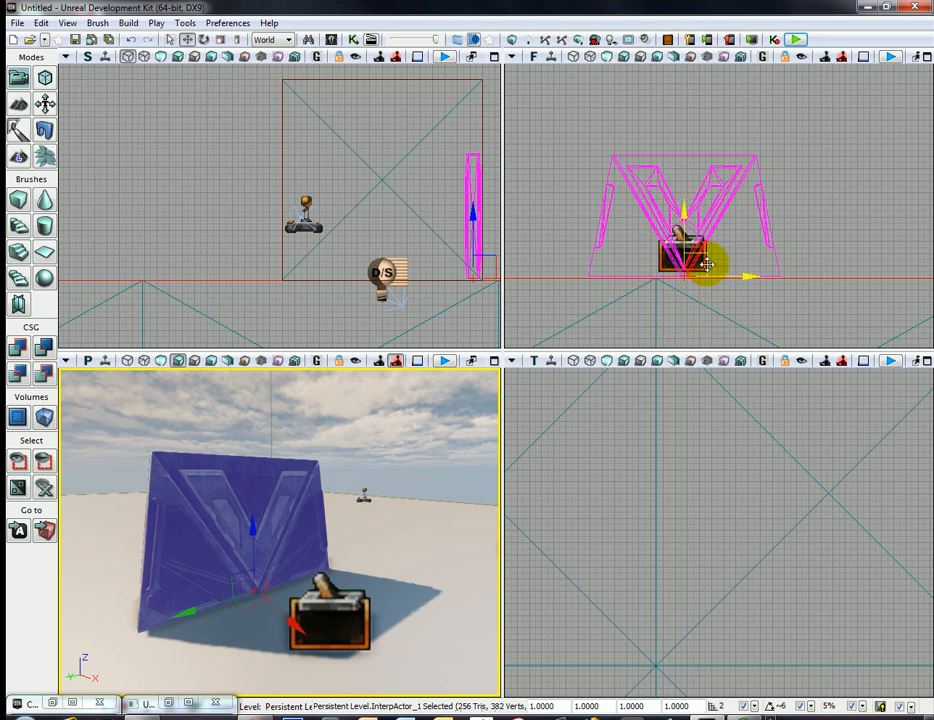
{"action": "left_click", "coordinate": [180, 703]}
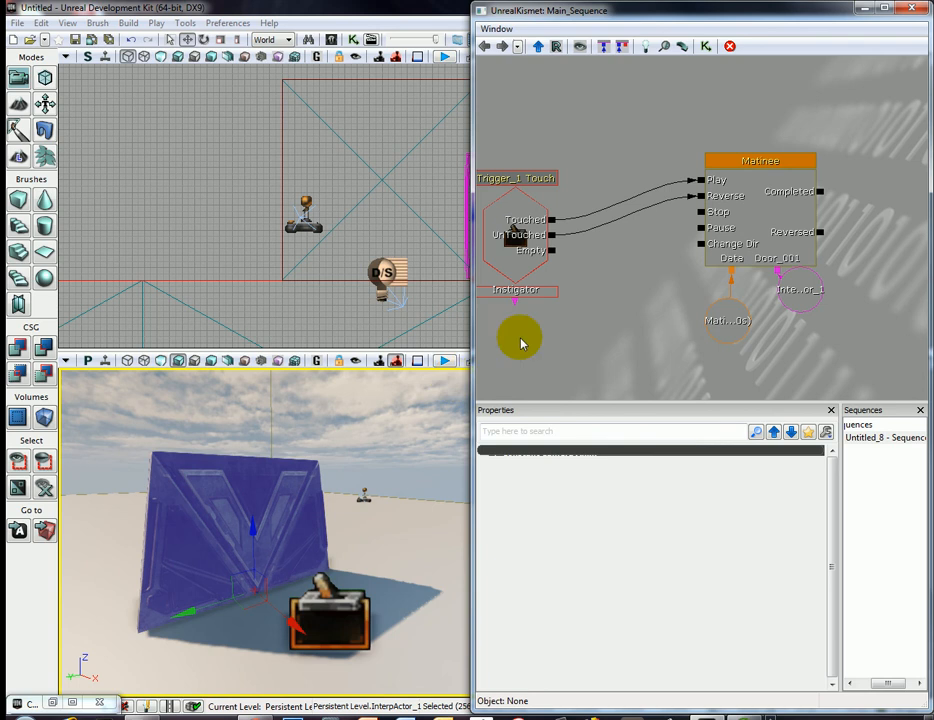
{"action": "left_click_drag", "start_coordinate": [659, 306], "coordinate": [678, 273]}
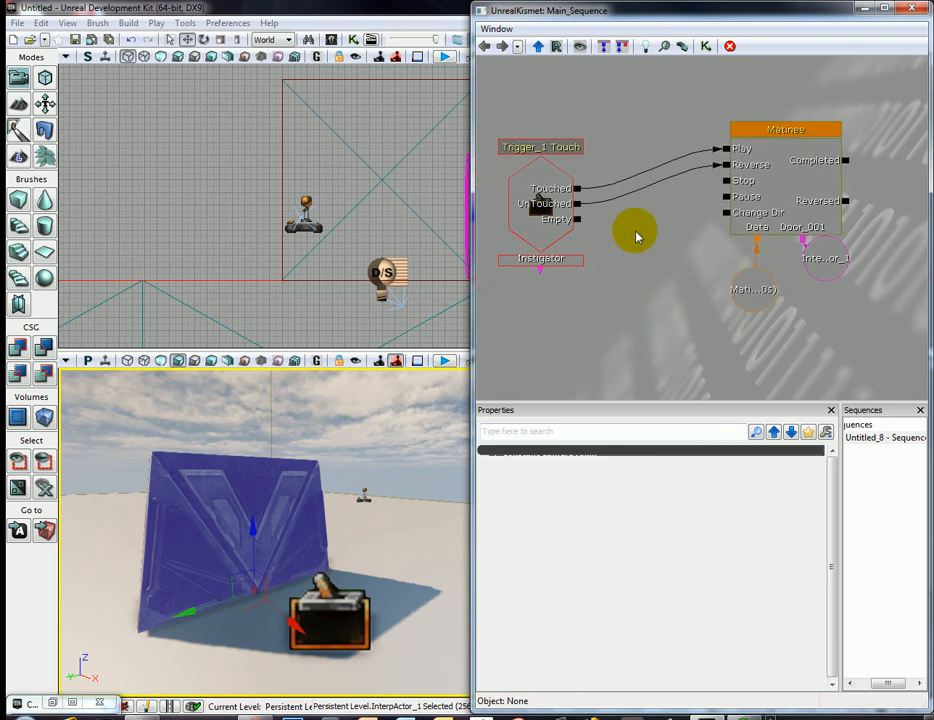
{"action": "left_click_drag", "start_coordinate": [615, 257], "coordinate": [616, 268]}
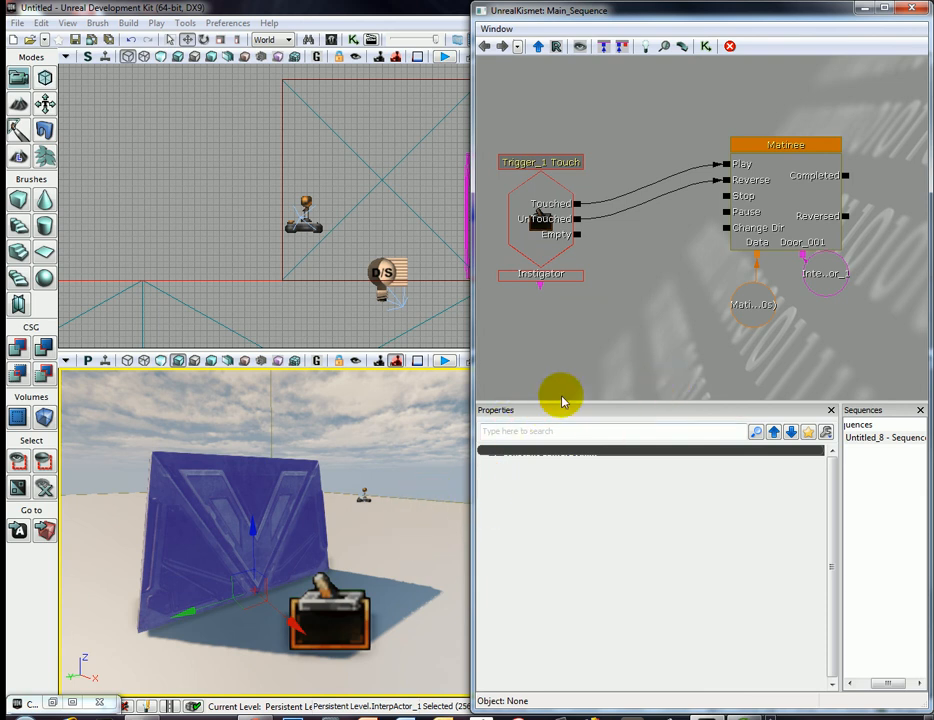
{"action": "left_click_drag", "start_coordinate": [594, 369], "coordinate": [596, 327]}
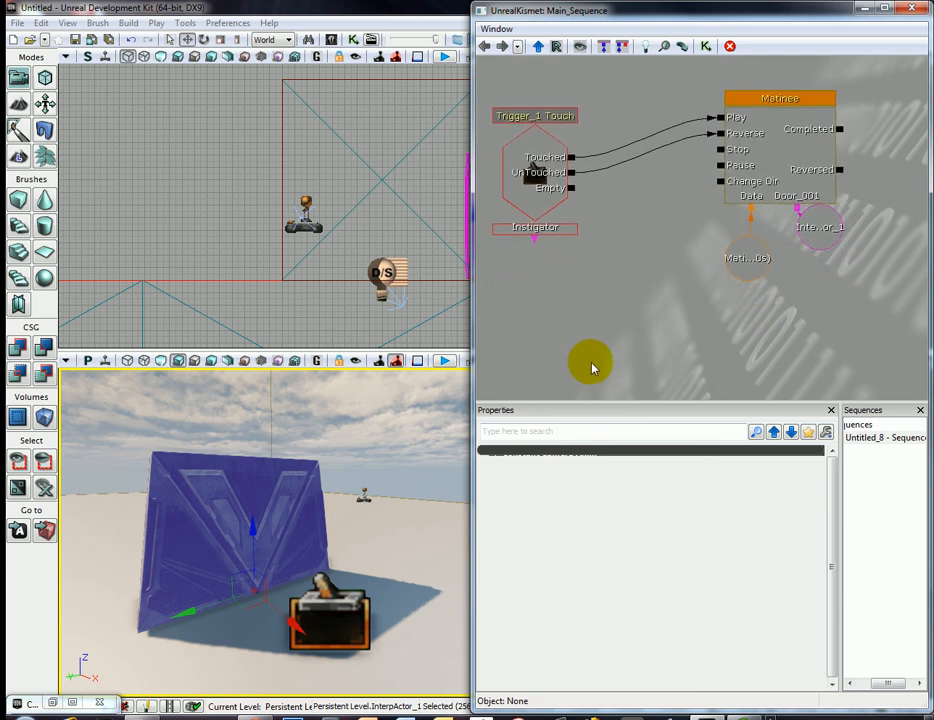